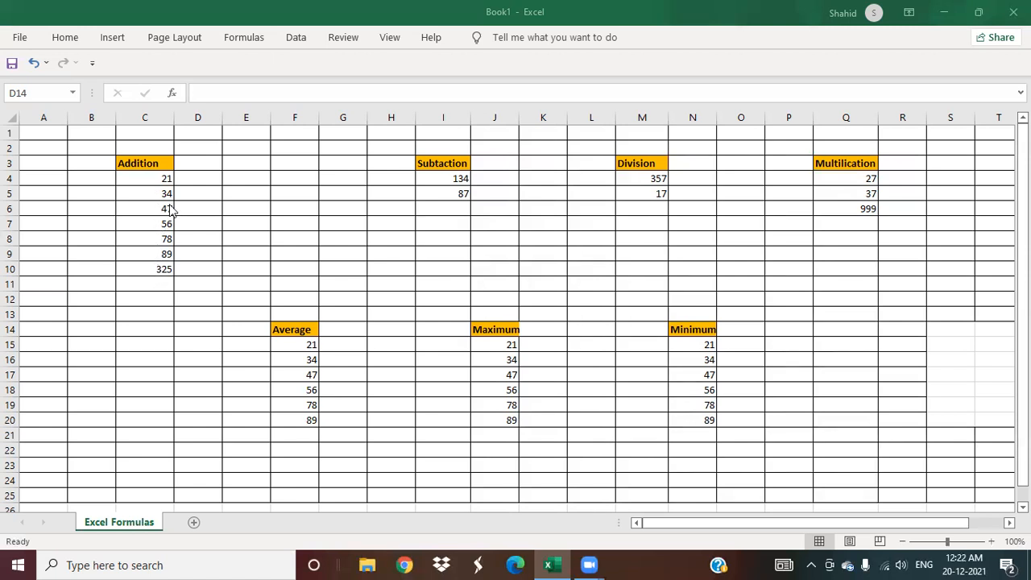
Total the Addition values in cell C11 with the formula =SUM(C4:C10).
{"action": "left_click", "coordinate": [138, 286]}
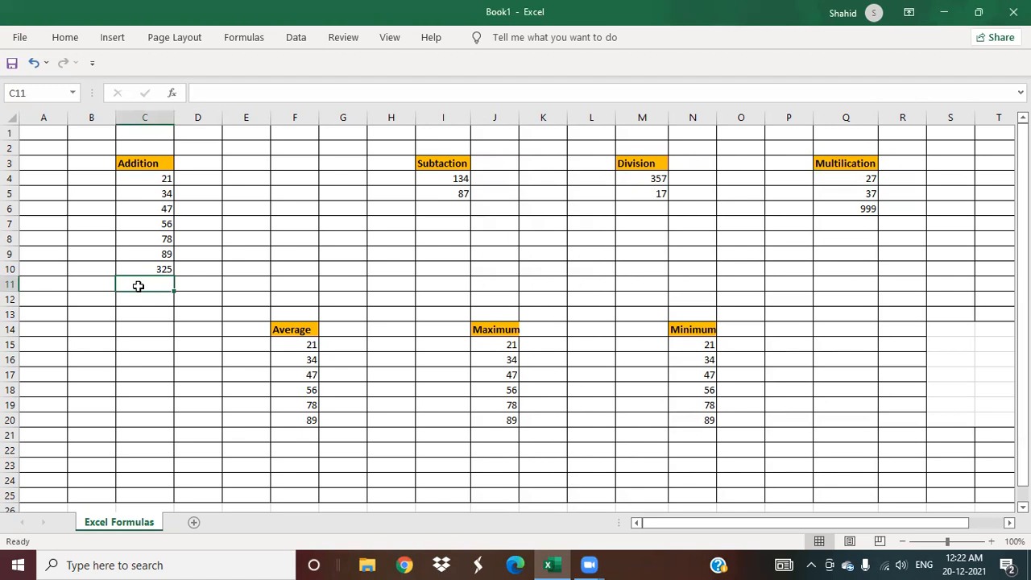
{"action": "type", "text": "="}
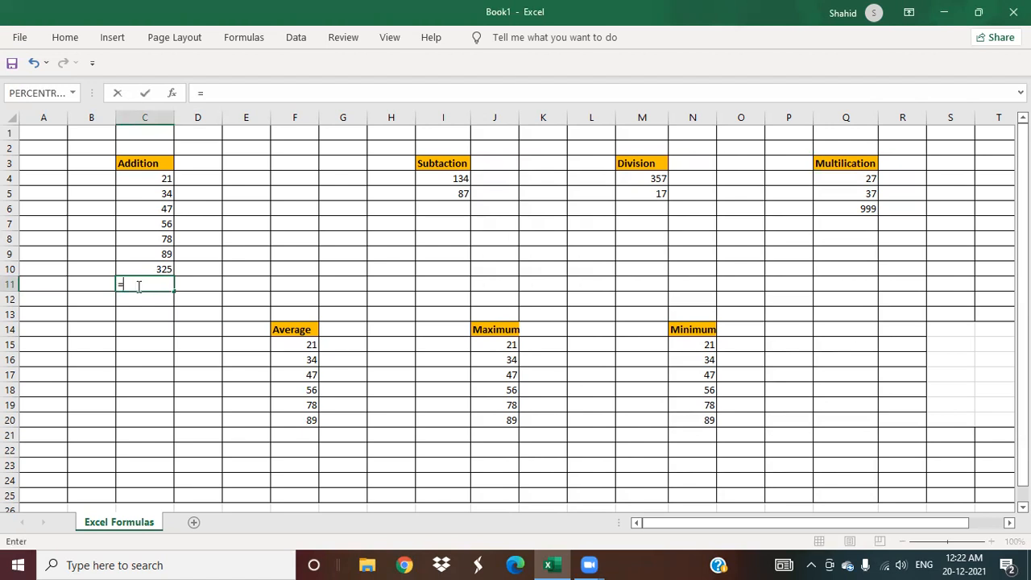
{"action": "type", "text": "Sum"}
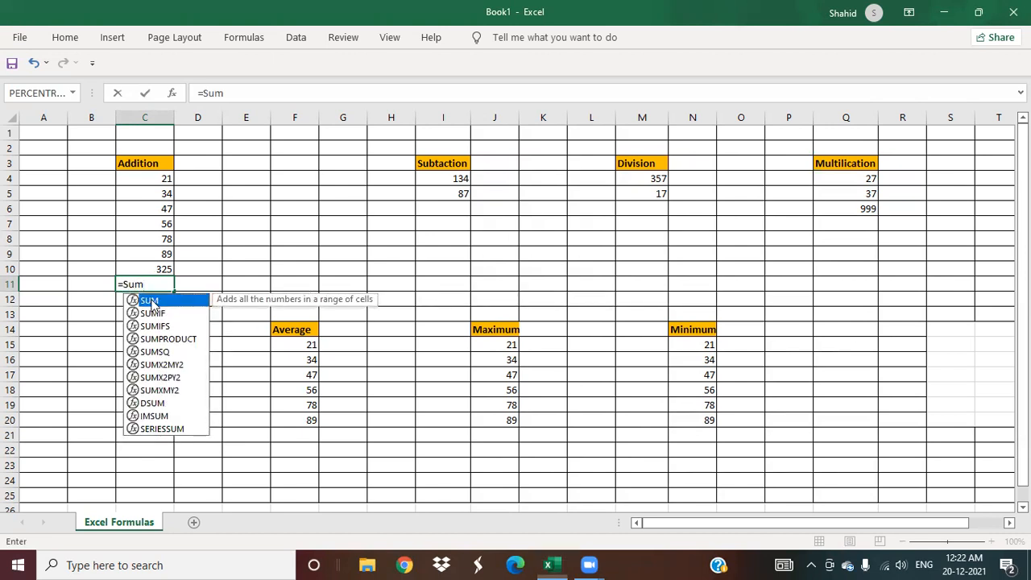
{"action": "double_click", "coordinate": [152, 303]}
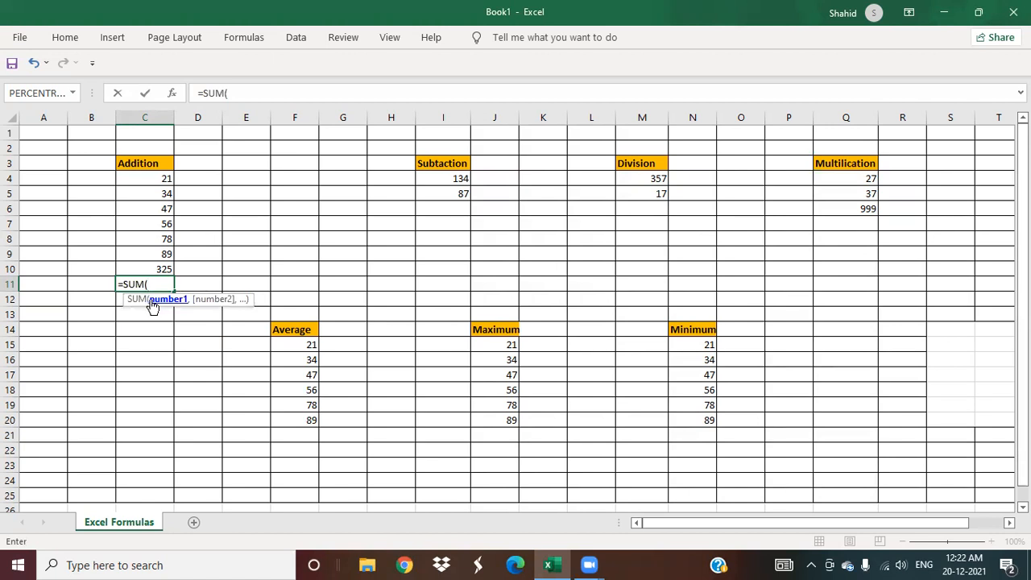
{"action": "type", "text": "c4"}
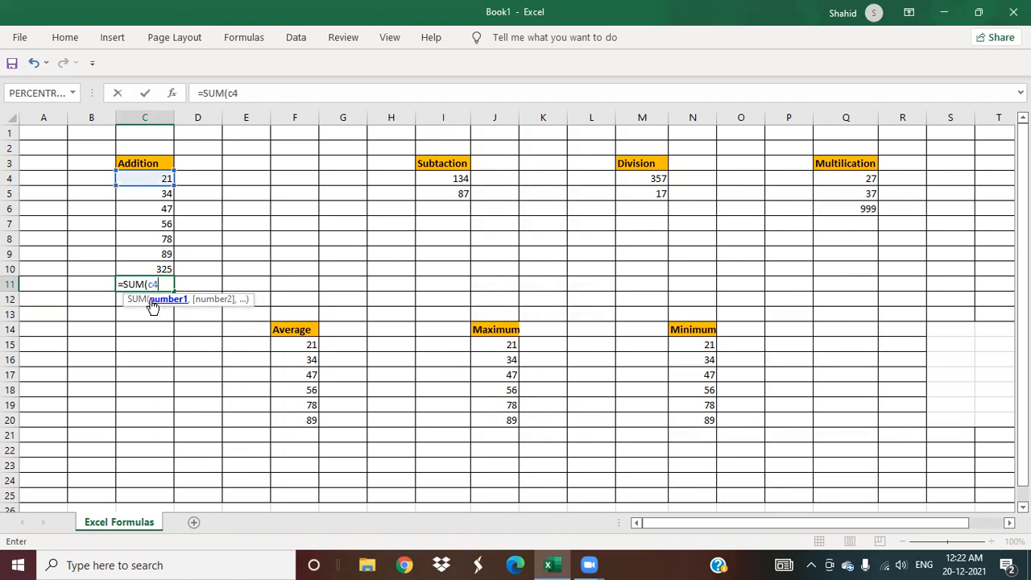
{"action": "type", "text": ":c1"}
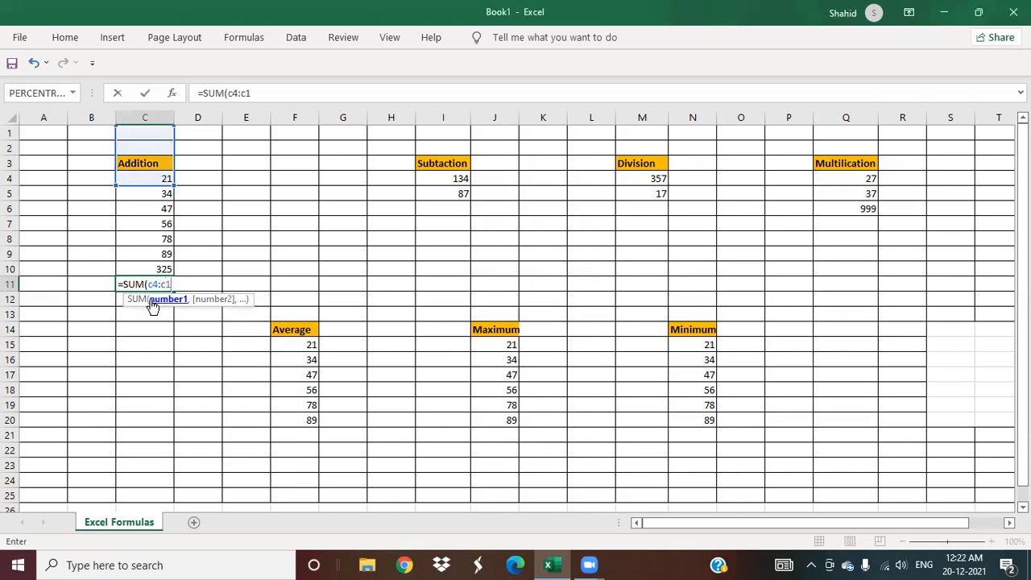
{"action": "type", "text": "0)"}
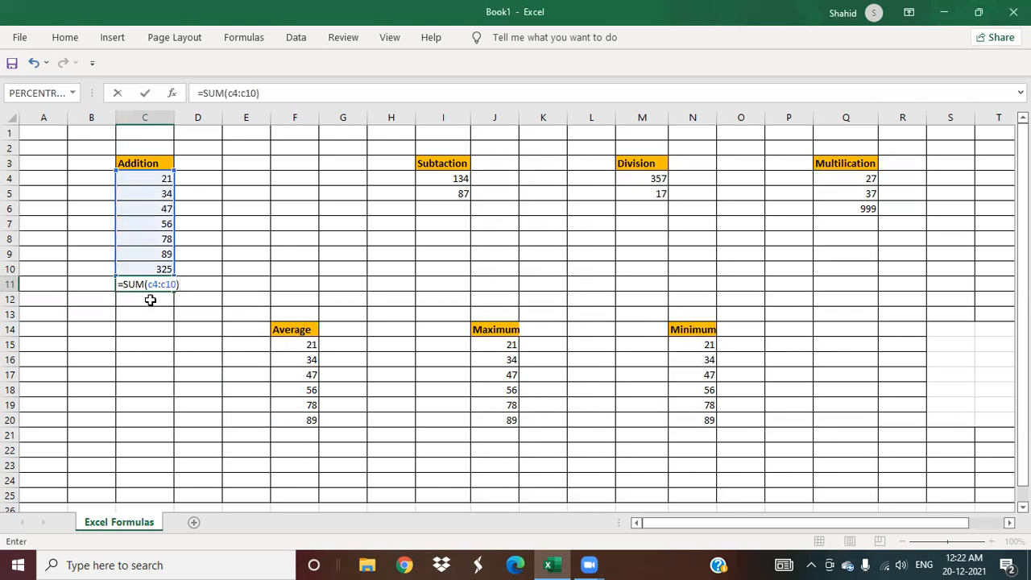
{"action": "key", "text": "Return"}
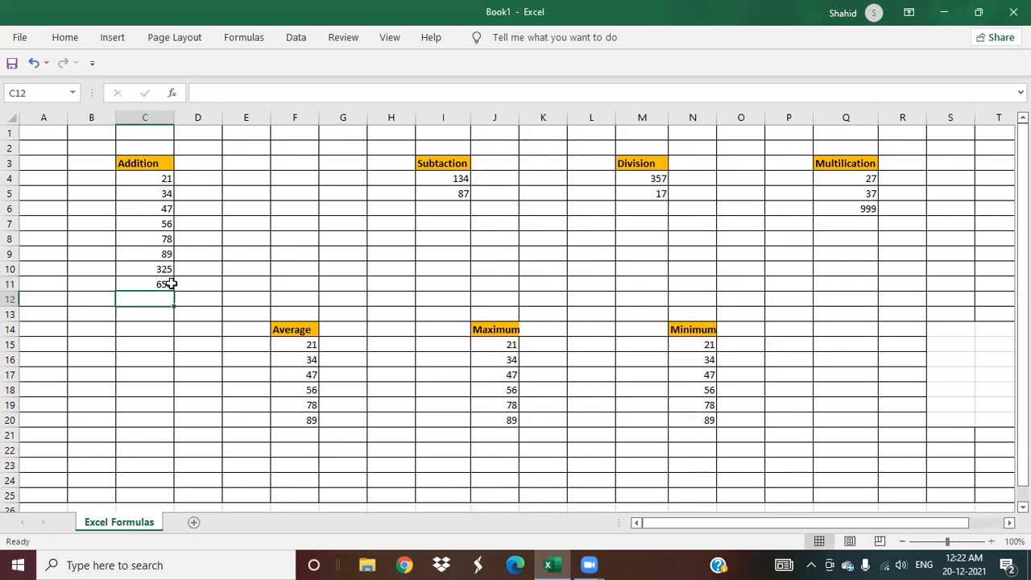
Clear the SUM formula from cell C11 below the Addition values.
{"action": "left_click", "coordinate": [167, 285]}
{"action": "key", "text": "BackSpace"}
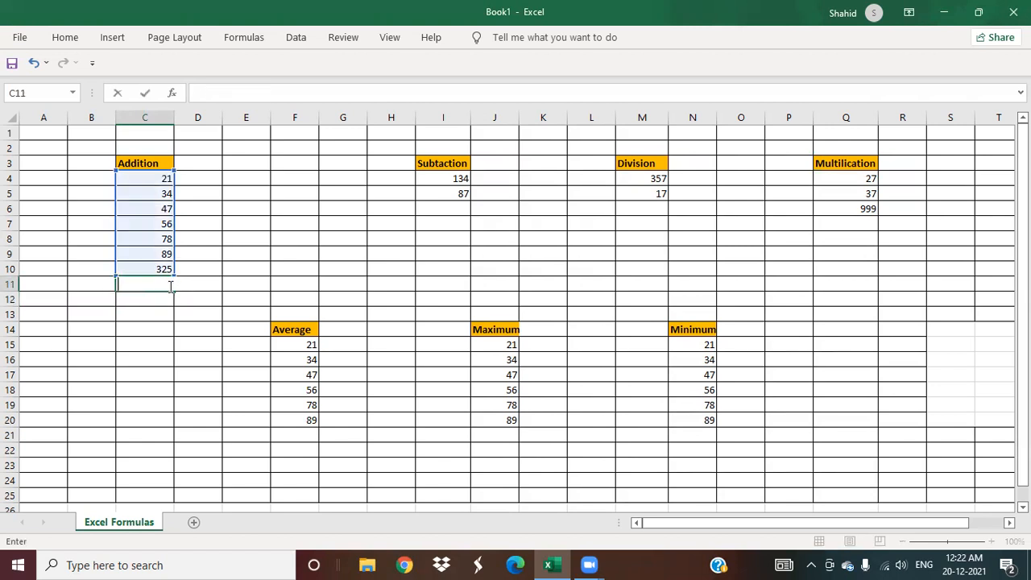
{"action": "left_click", "coordinate": [161, 303]}
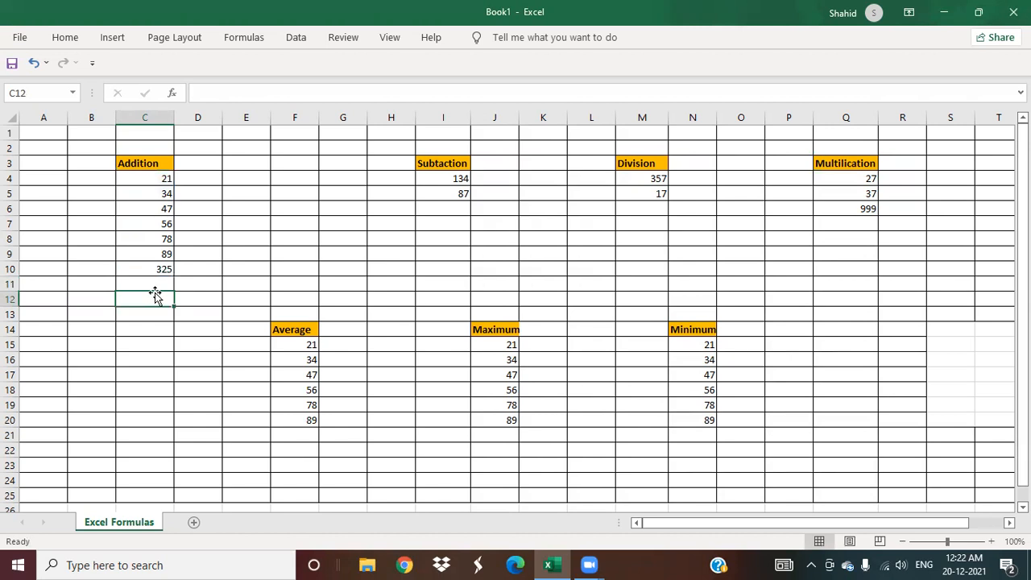
Insert an AutoSum formula in the empty cell C11 below the Addition values.
{"action": "left_click", "coordinate": [155, 287]}
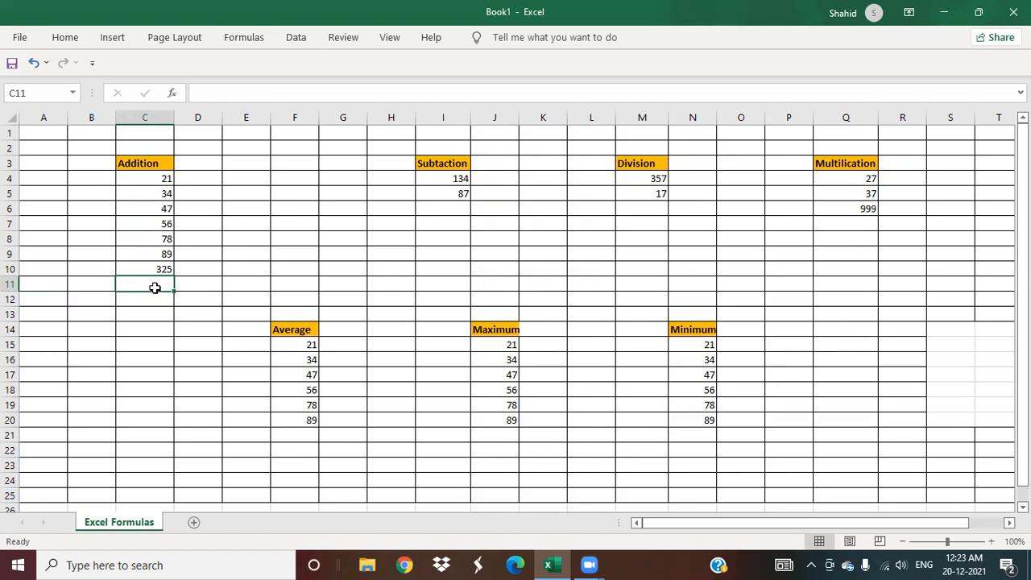
{"action": "type", "text": "="}
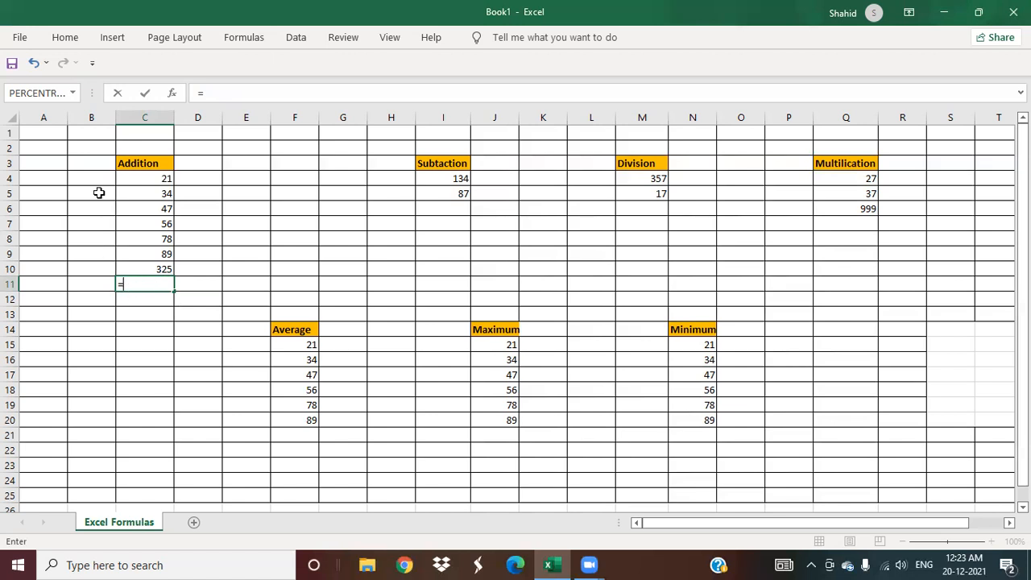
{"action": "left_click", "coordinate": [66, 38]}
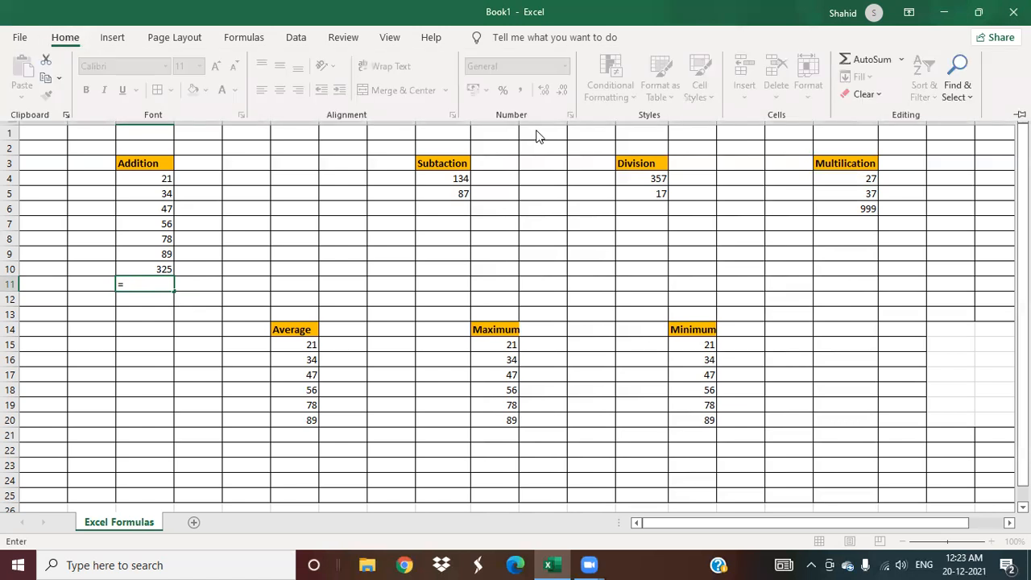
{"action": "left_click", "coordinate": [878, 62]}
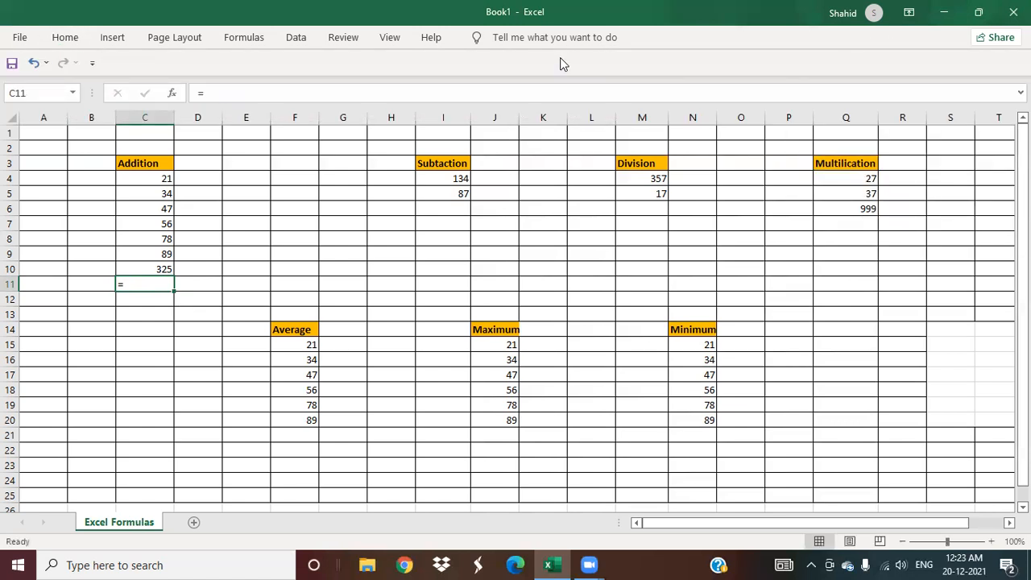
{"action": "left_click", "coordinate": [67, 41]}
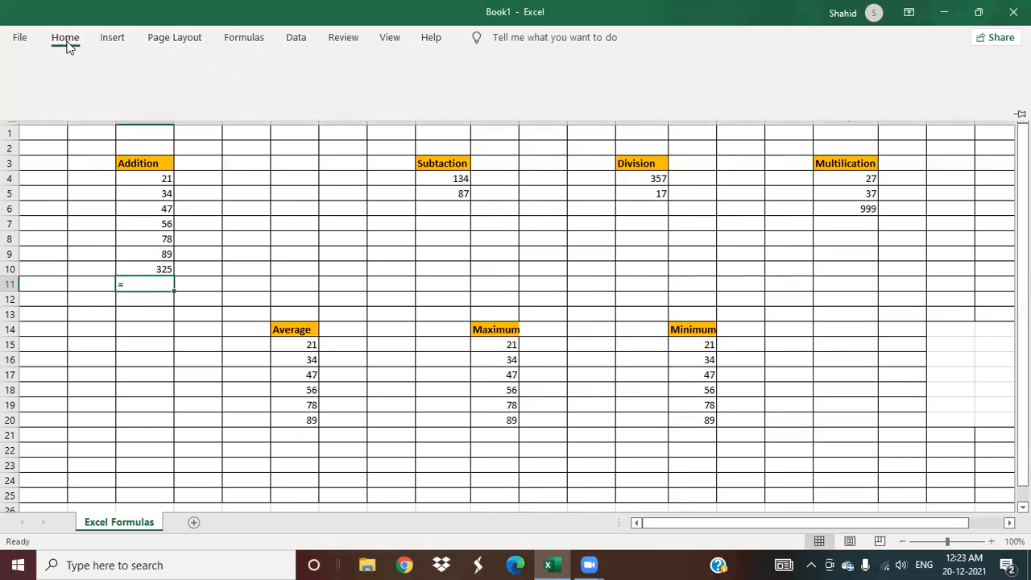
{"action": "left_click", "coordinate": [874, 63]}
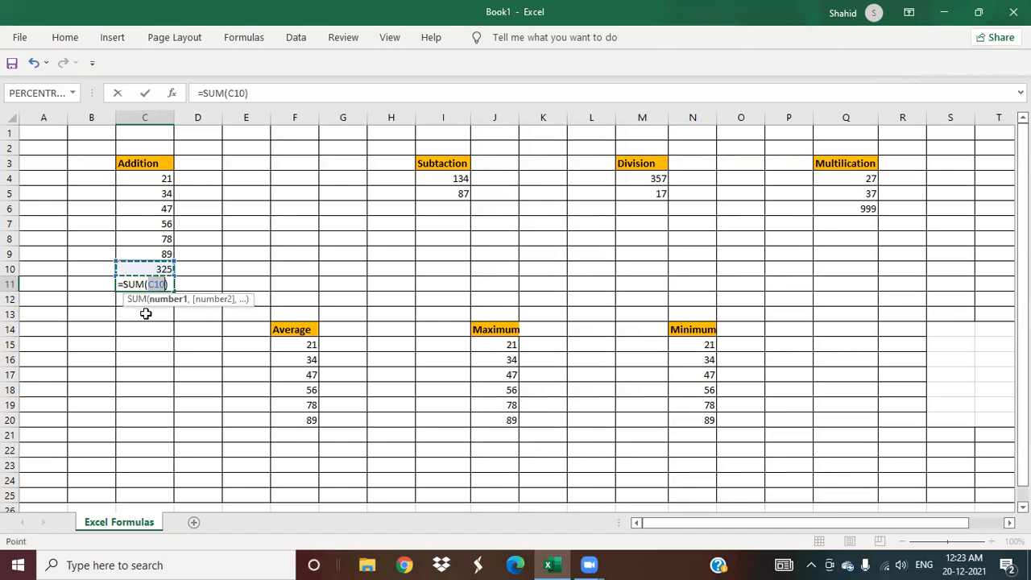
Set the AutoSum range to C4:C10 and complete the formula in C11.
{"action": "left_click", "coordinate": [149, 178]}
{"action": "key", "text": "shift+Down"}
{"action": "key", "text": "shift+Down"}
{"action": "key", "text": "shift+Down"}
{"action": "key", "text": "shift+Down"}
{"action": "key", "text": "shift+Down"}
{"action": "key", "text": "shift+Down"}
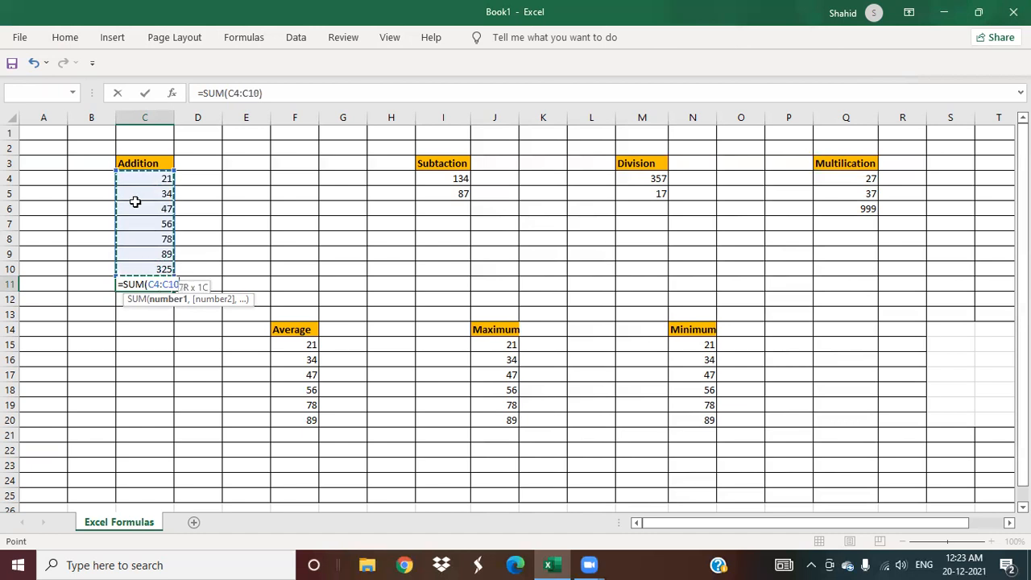
{"action": "left_click", "coordinate": [156, 283]}
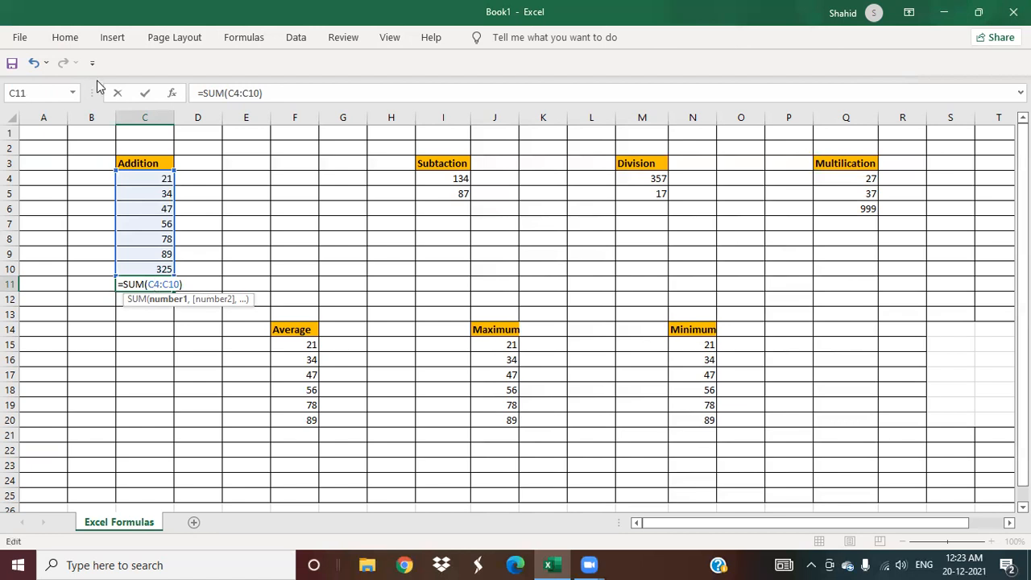
{"action": "left_click", "coordinate": [66, 39]}
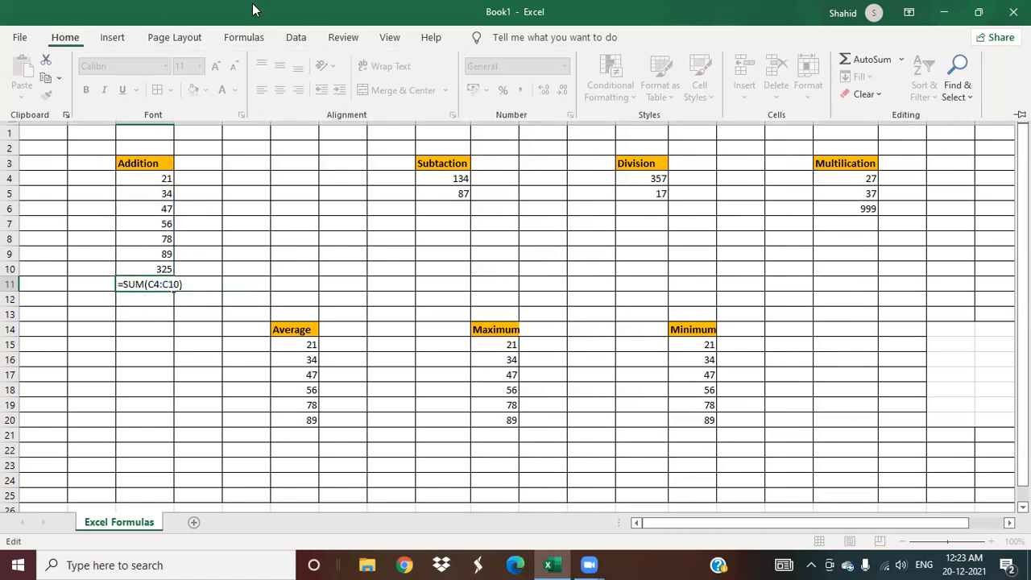
{"action": "left_click", "coordinate": [864, 61]}
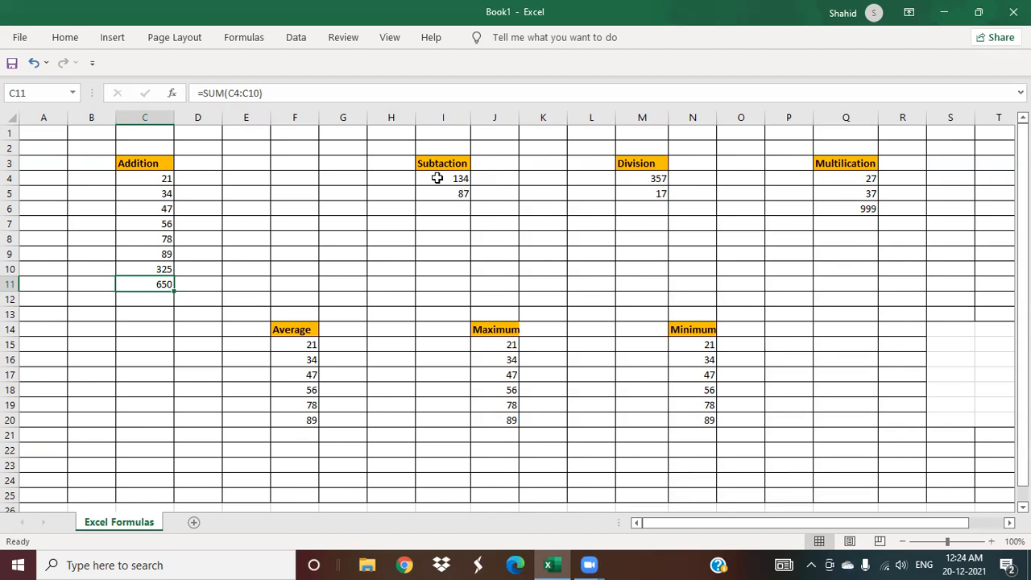
Subtract the second Subtraction value from the first in cell I6 with the formula =I4-I5.
{"action": "left_click", "coordinate": [435, 211]}
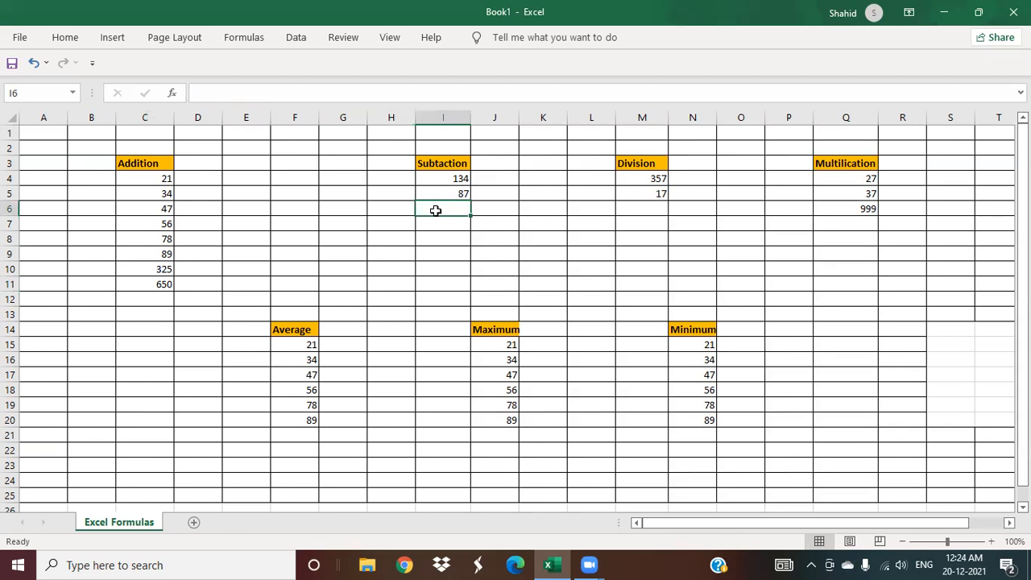
{"action": "type", "text": "="}
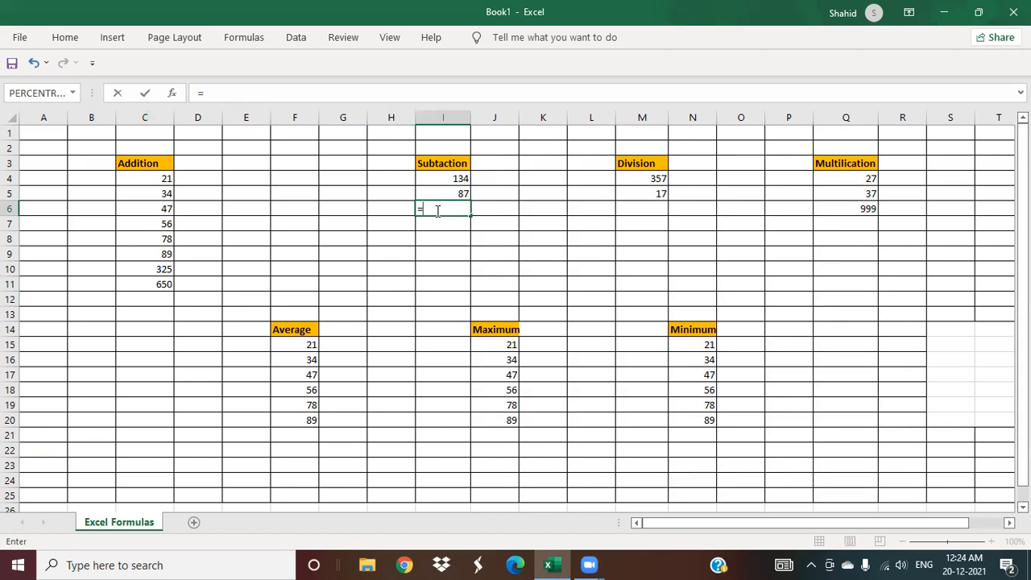
{"action": "type", "text": "I4-I"}
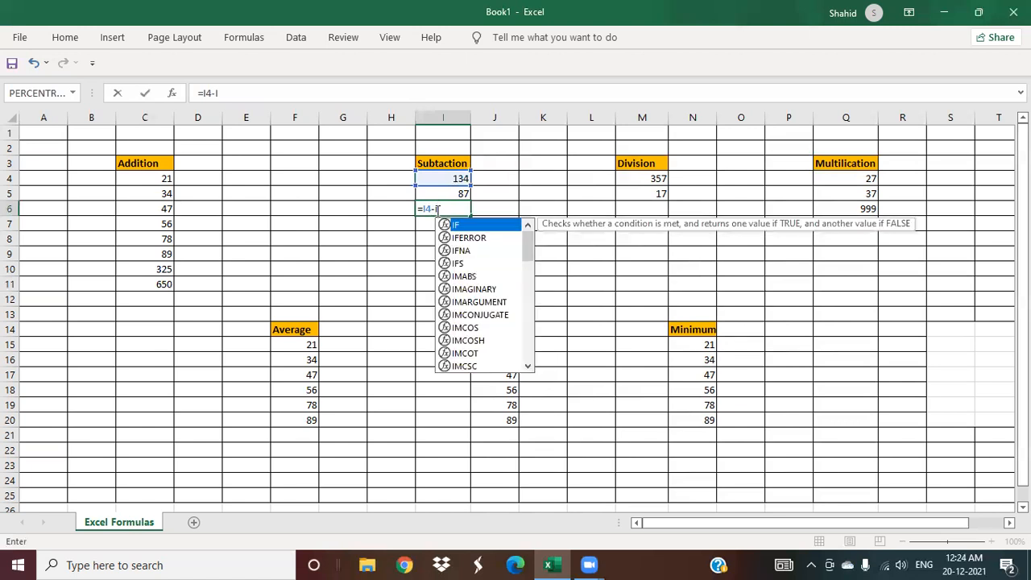
{"action": "type", "text": "5"}
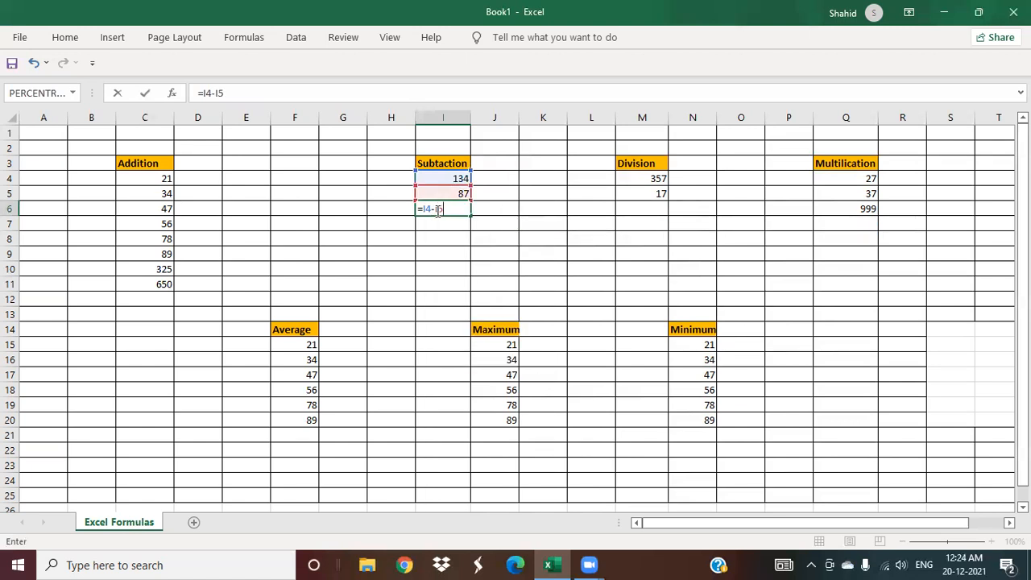
{"action": "key", "text": "Return"}
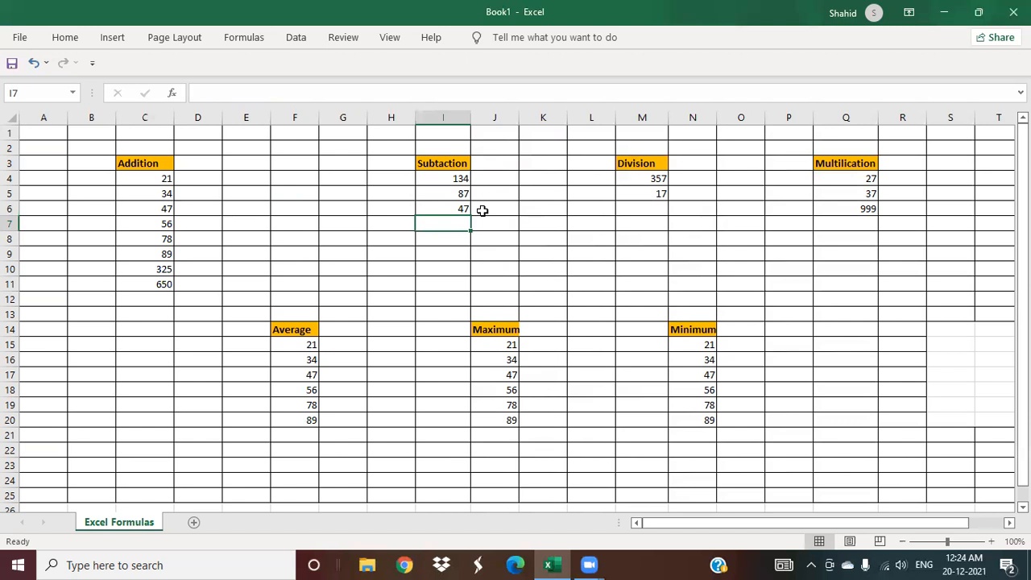
Divide the first Division value by the second in cell M6 with the formula =M4/M5.
{"action": "left_click", "coordinate": [653, 209]}
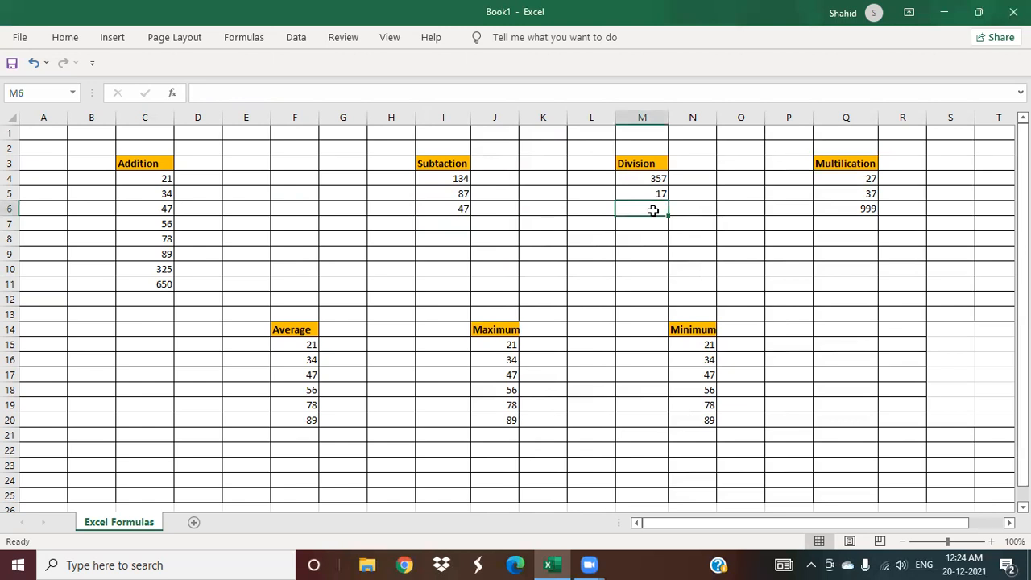
{"action": "type", "text": "="}
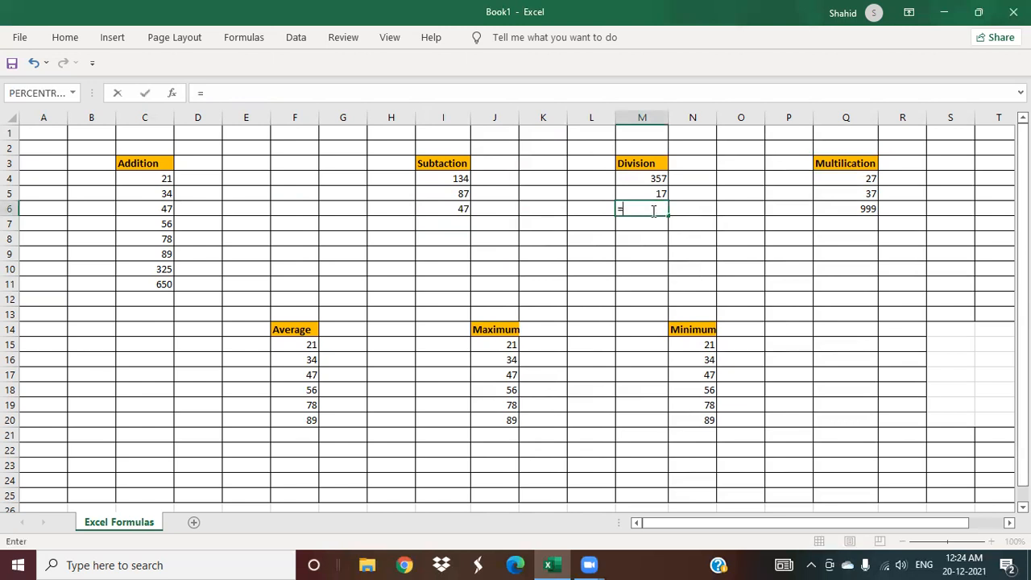
{"action": "type", "text": "m4"}
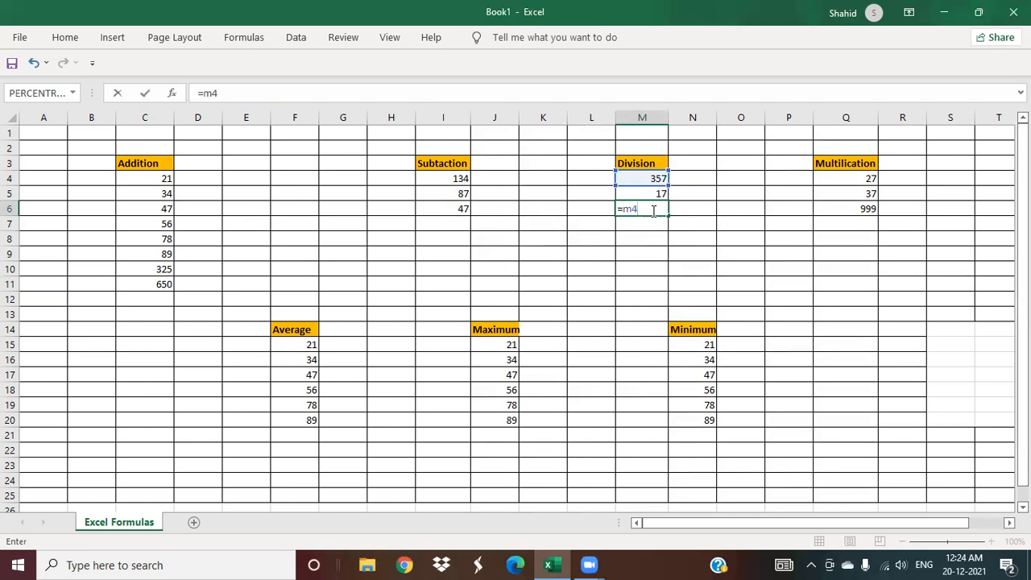
{"action": "type", "text": "/"}
{"action": "type", "text": "m5"}
{"action": "key", "text": "Return"}
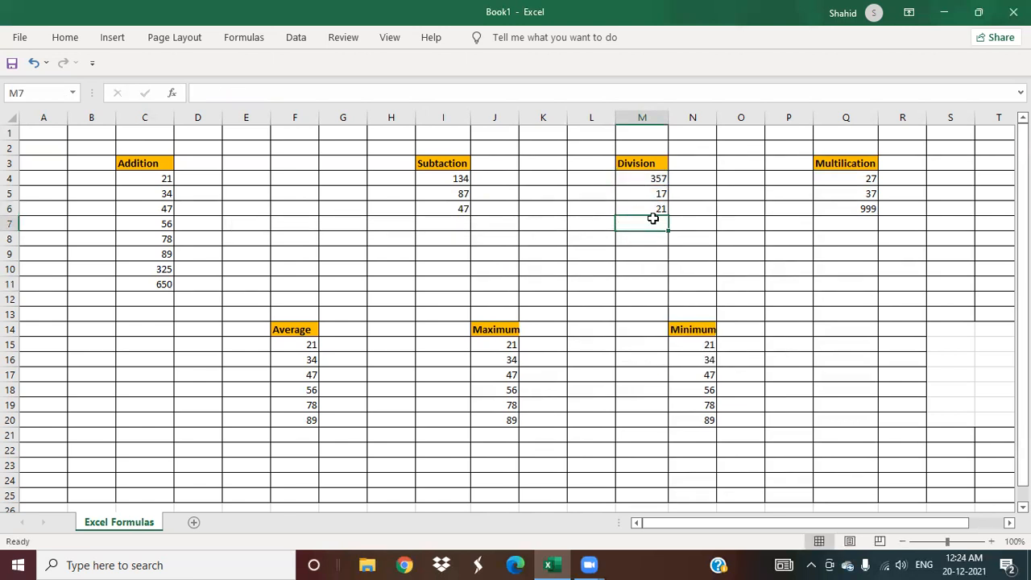
Try replacing the division formula in M6 with a function starting with =div, and leave the cell empty.
{"action": "left_click", "coordinate": [658, 204]}
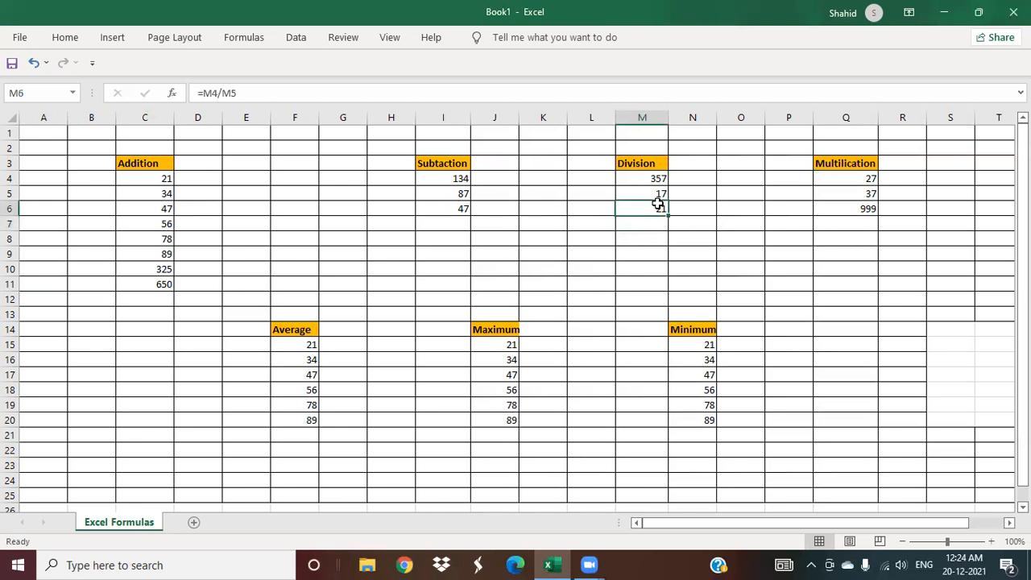
{"action": "type", "text": "div"}
{"action": "key", "text": "BackSpace"}
{"action": "key", "text": "BackSpace"}
{"action": "key", "text": "BackSpace"}
{"action": "type", "text": "=div"}
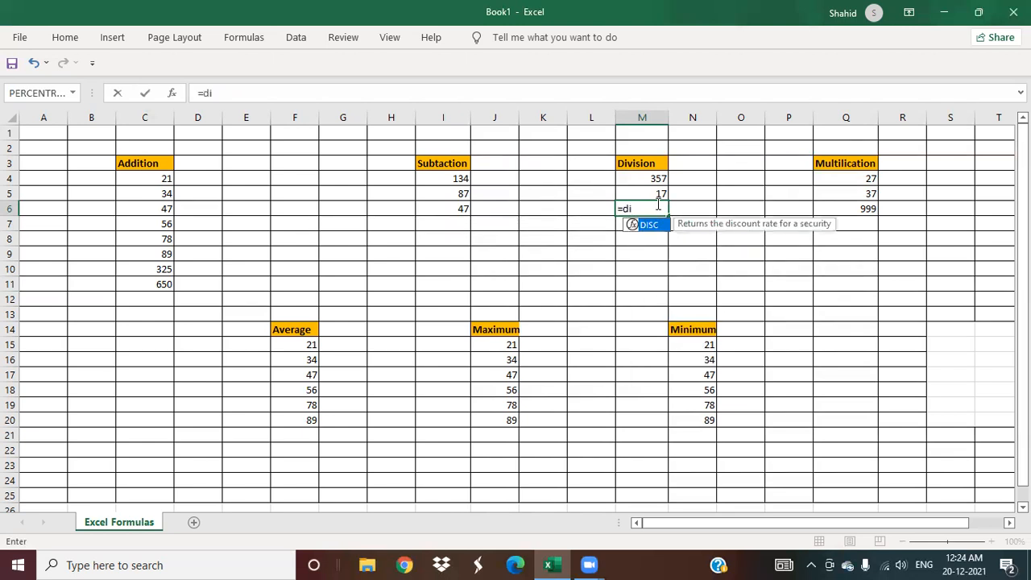
{"action": "key", "text": "BackSpace"}
{"action": "key", "text": "BackSpace"}
{"action": "key", "text": "BackSpace"}
{"action": "key", "text": "BackSpace"}
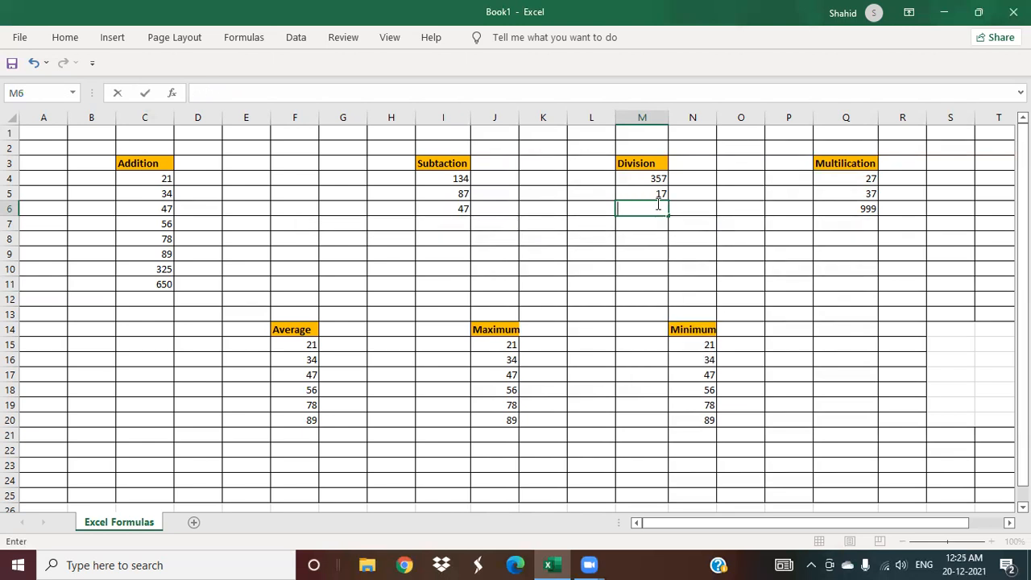
{"action": "left_click", "coordinate": [828, 229]}
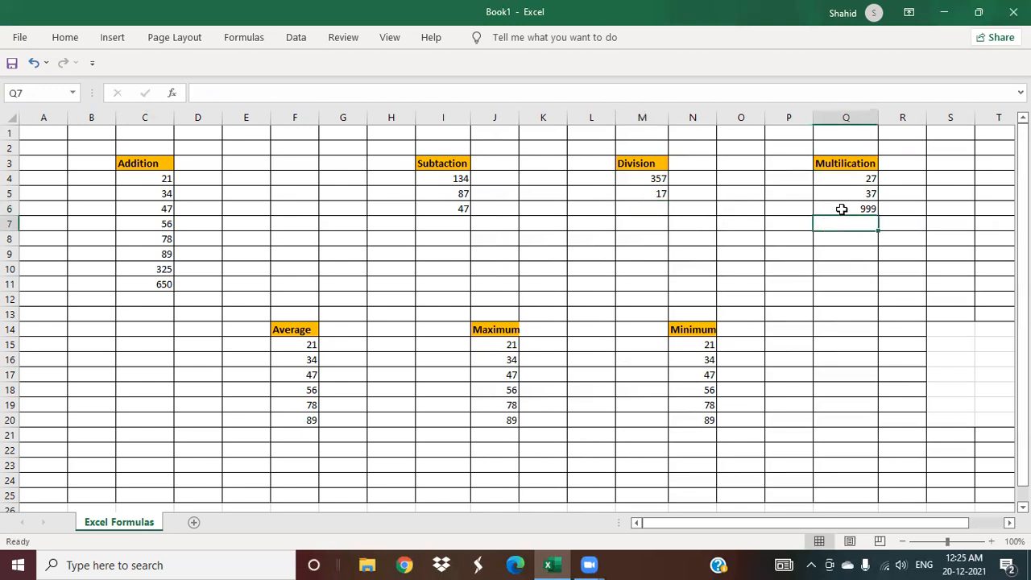
Clear the PRODUCT formula from cell Q6 below the multiplication values.
{"action": "left_click", "coordinate": [859, 208]}
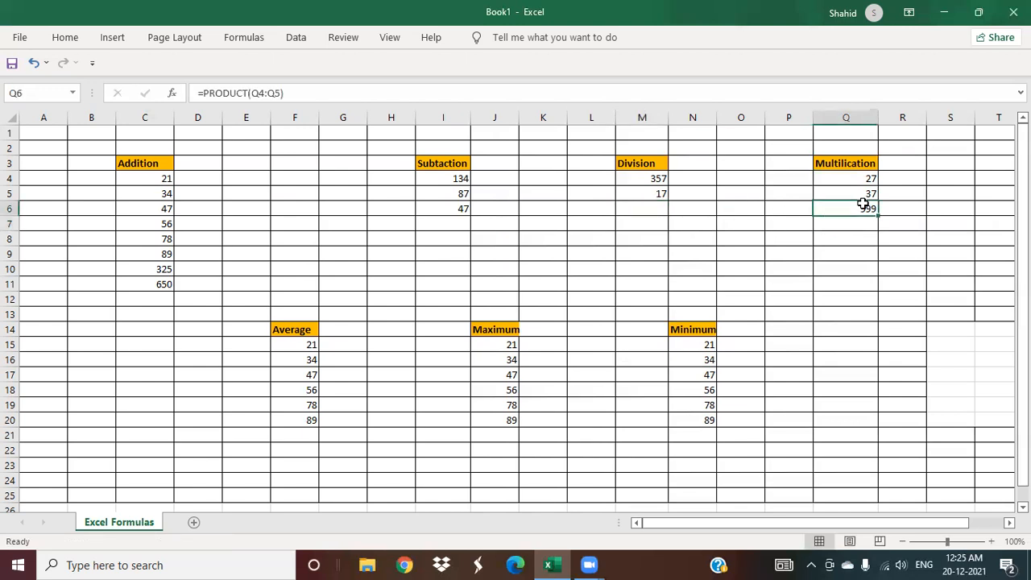
{"action": "double_click", "coordinate": [858, 209]}
{"action": "left_click", "coordinate": [863, 228]}
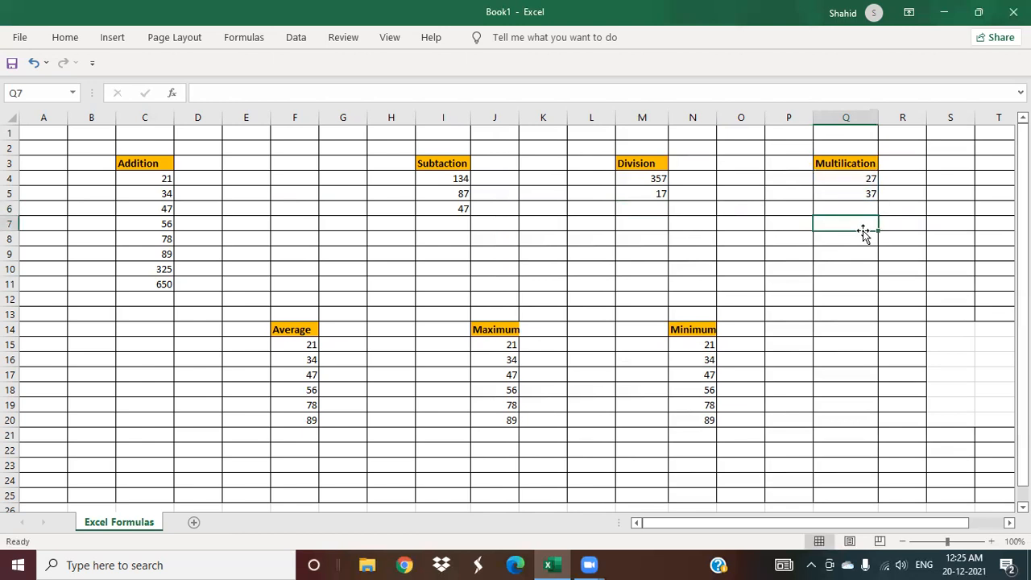
Multiply the two Multiplication values in cell Q6 with the formula =Q4*Q5.
{"action": "left_click", "coordinate": [844, 210]}
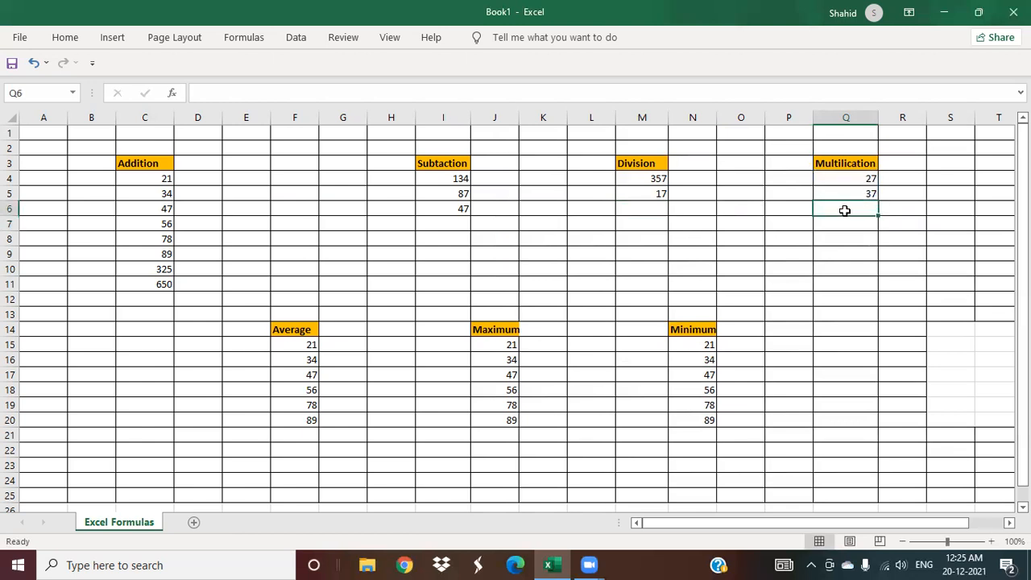
{"action": "type", "text": "="}
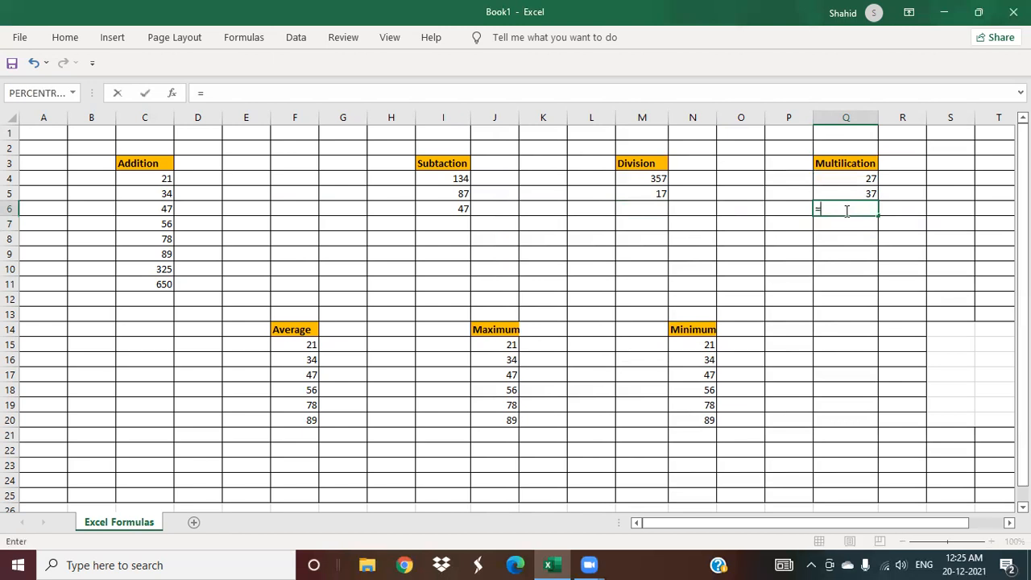
{"action": "key", "text": "F2"}
{"action": "type", "text": "q4"}
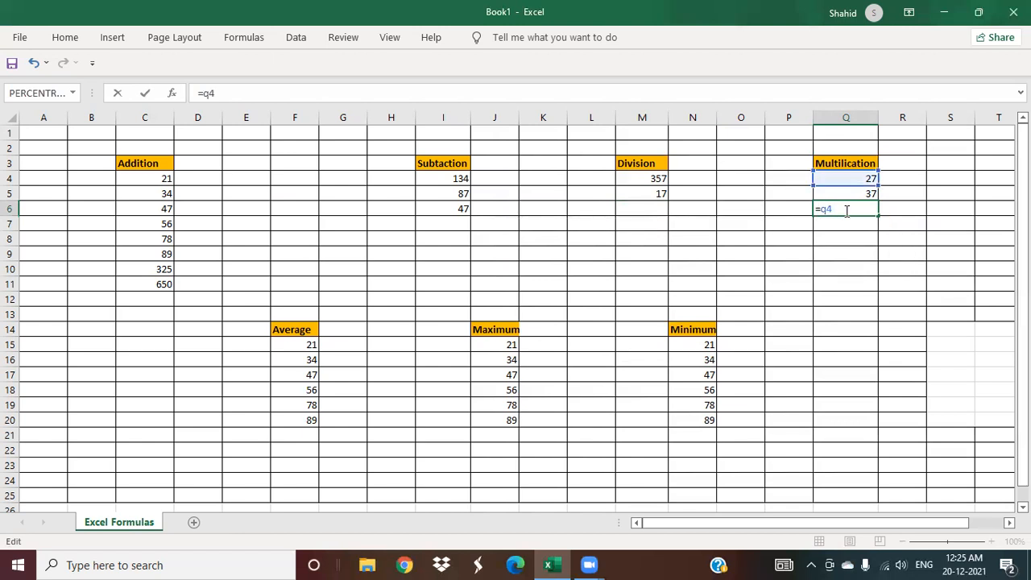
{"action": "type", "text": "*q5"}
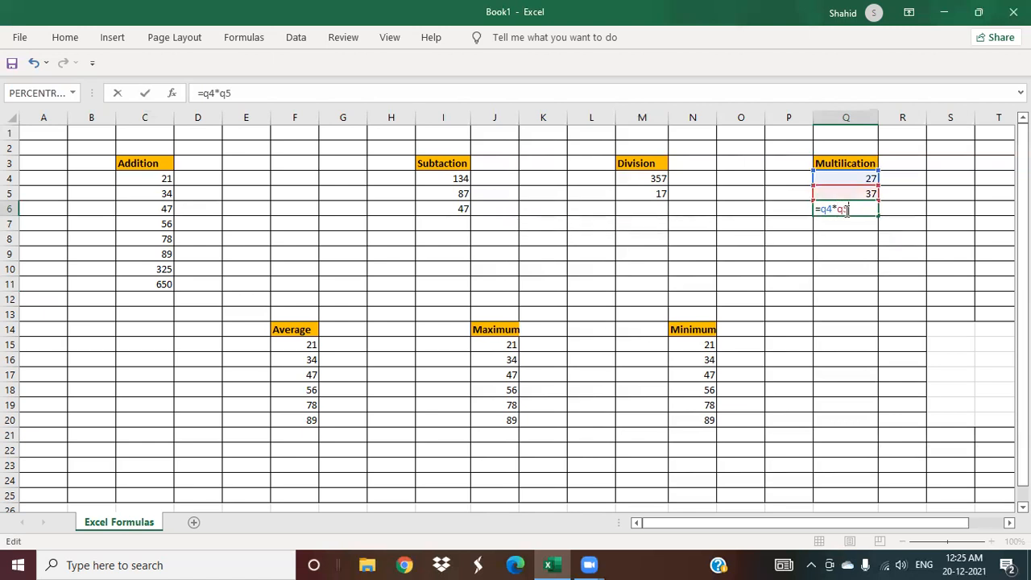
{"action": "key", "text": "Return"}
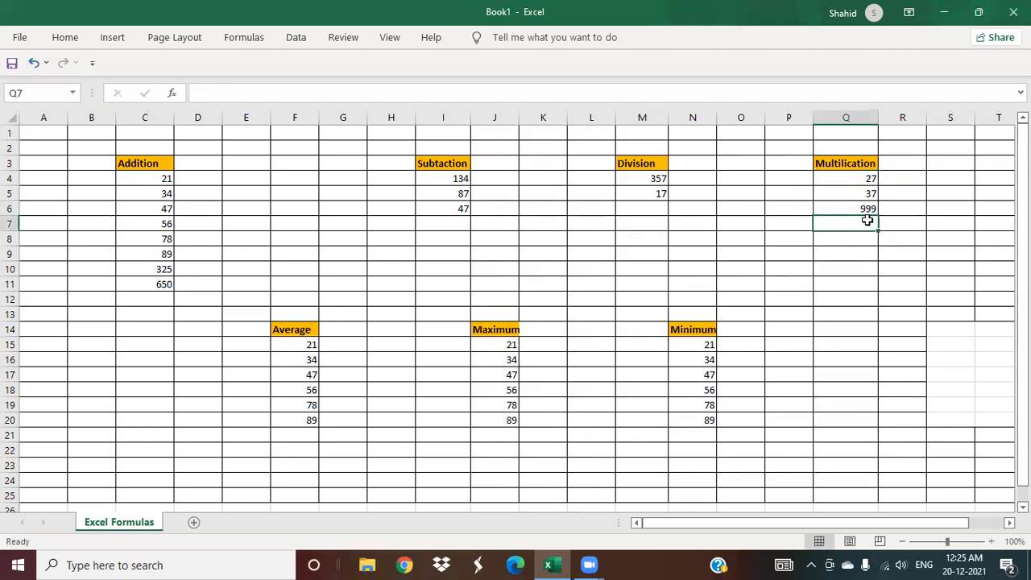
Clear the =Q4*Q5 formula from cell Q6.
{"action": "left_click", "coordinate": [866, 207]}
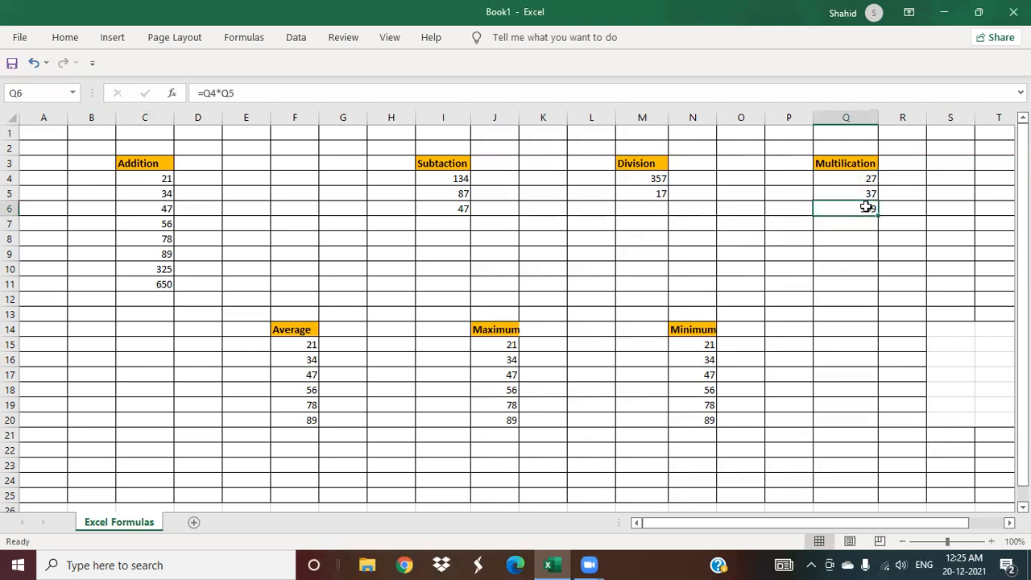
{"action": "key", "text": "BackSpace"}
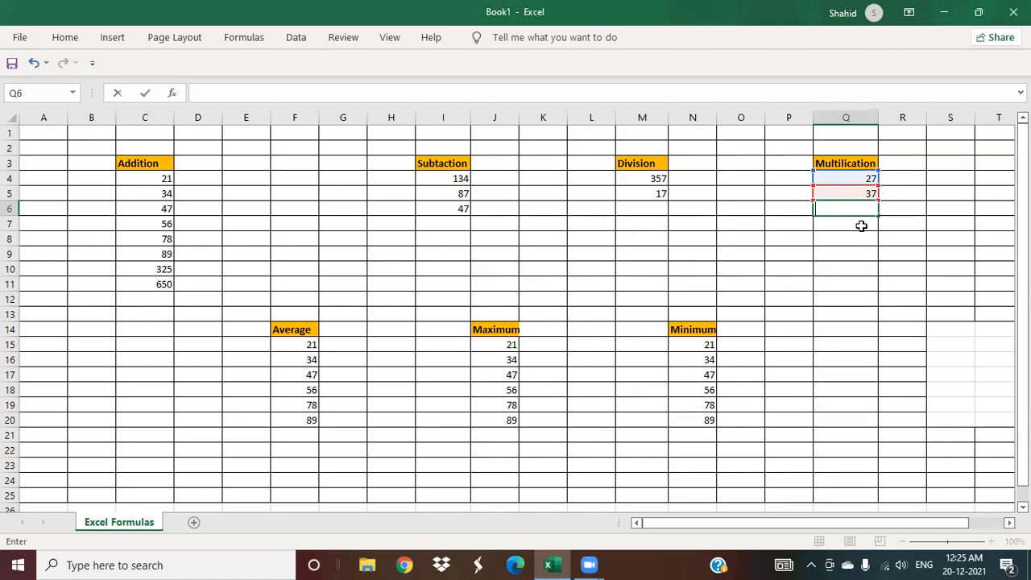
{"action": "left_click", "coordinate": [861, 226]}
Multiply the values in Q4 and Q5 in cell Q6 with the function =PRODUCT(Q4:Q5).
{"action": "left_click", "coordinate": [853, 212]}
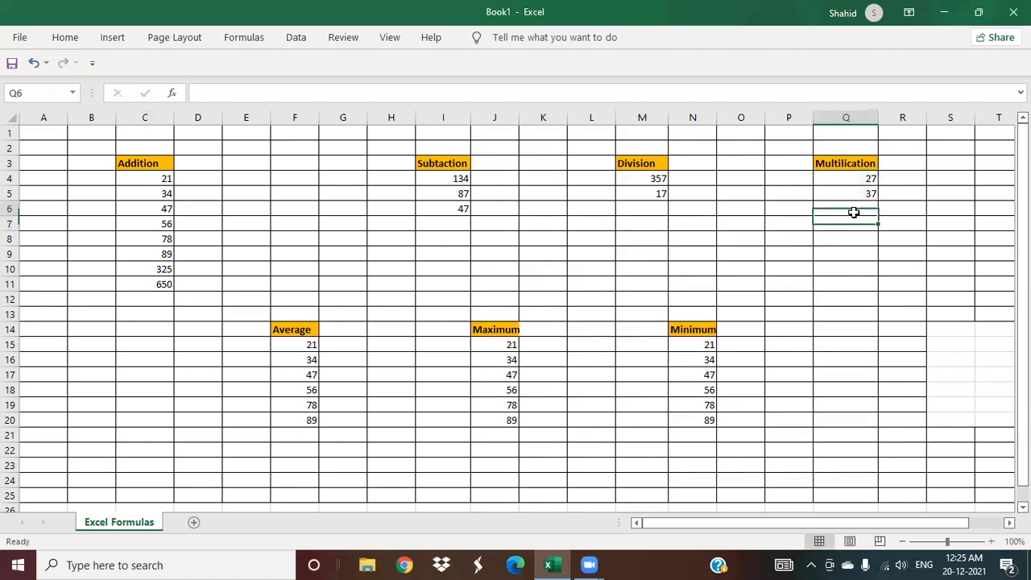
{"action": "type", "text": "=produc"}
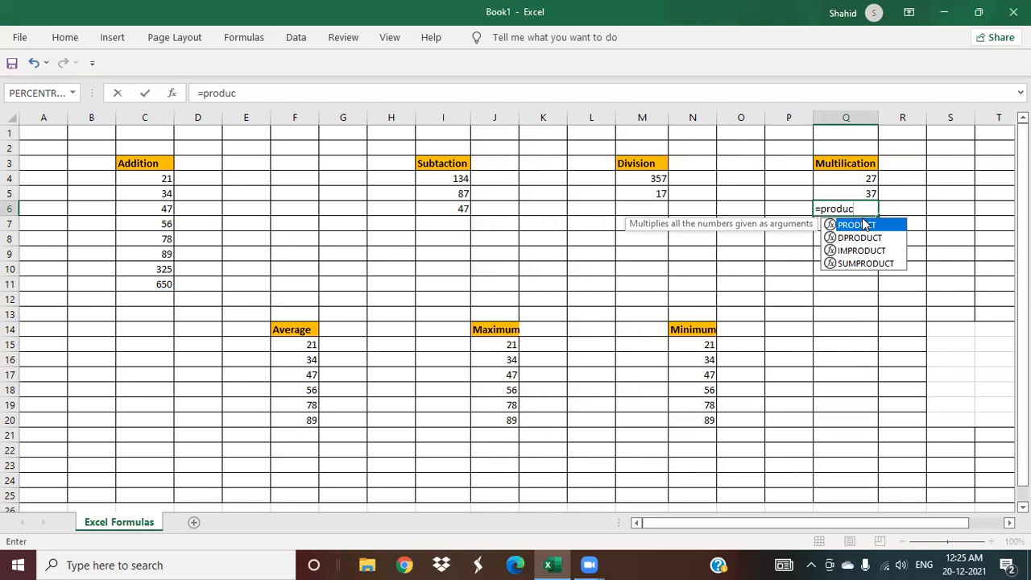
{"action": "double_click", "coordinate": [864, 225]}
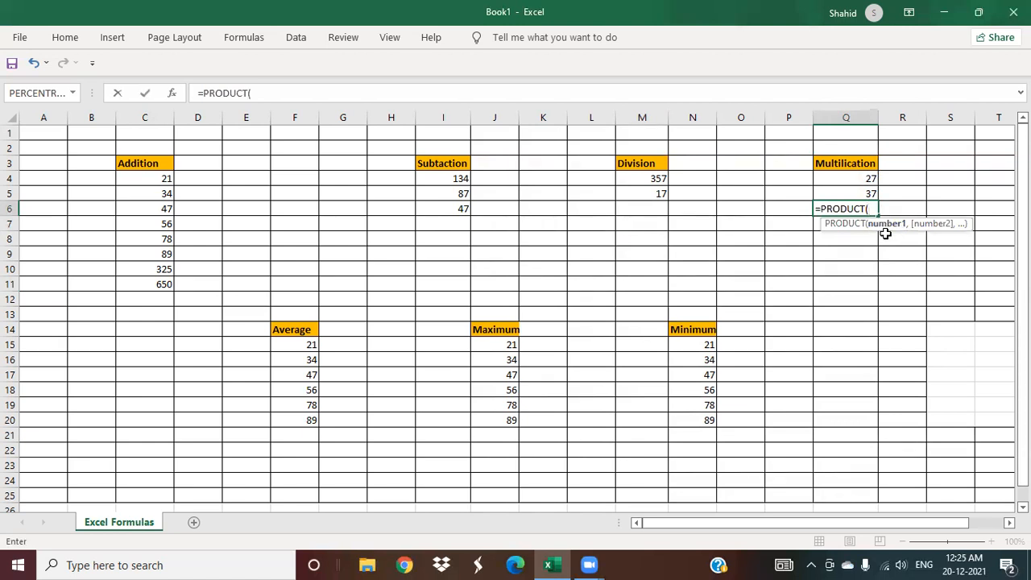
{"action": "type", "text": "q4"}
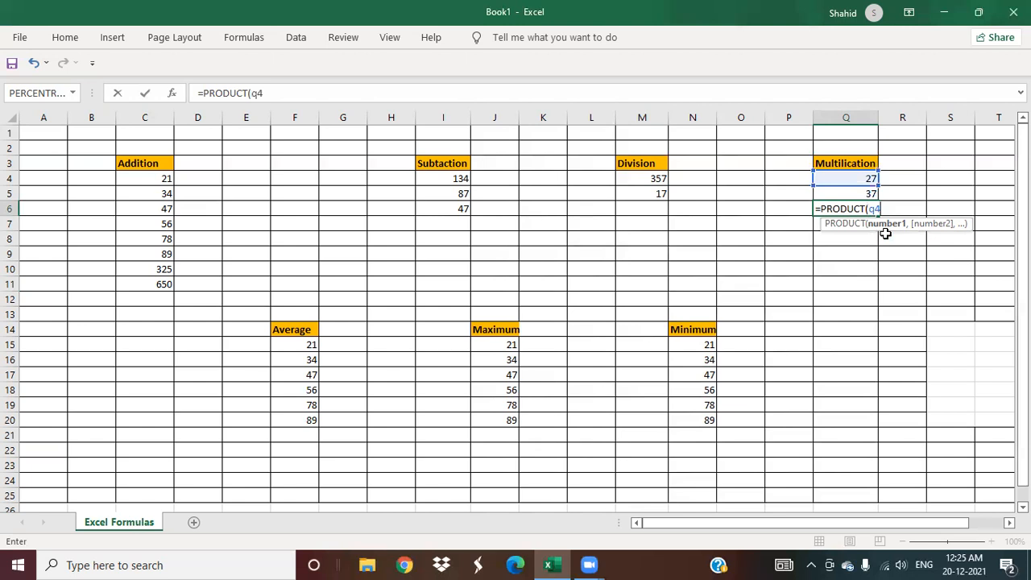
{"action": "type", "text": ":q5"}
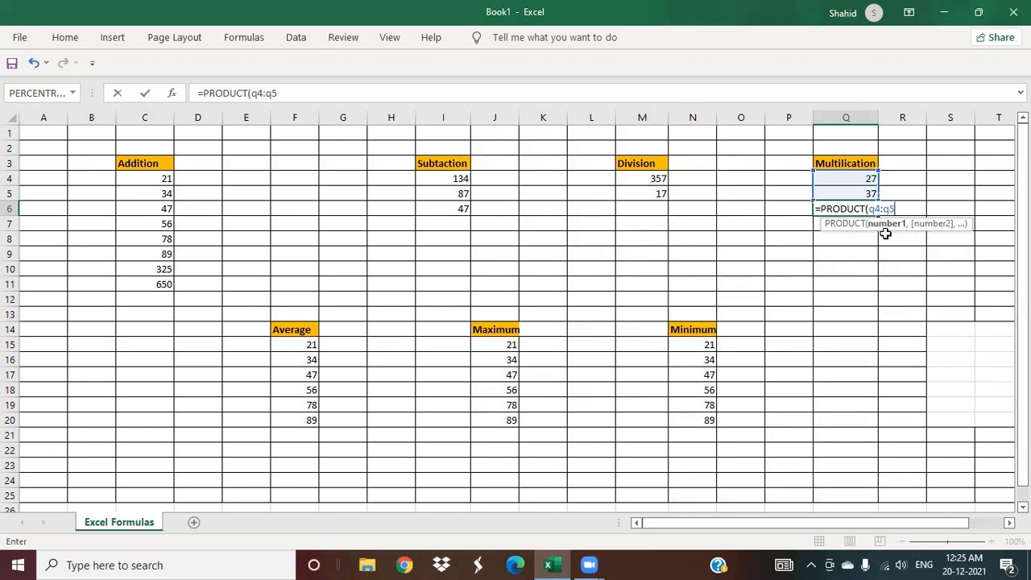
{"action": "type", "text": ")"}
{"action": "key", "text": "Return"}
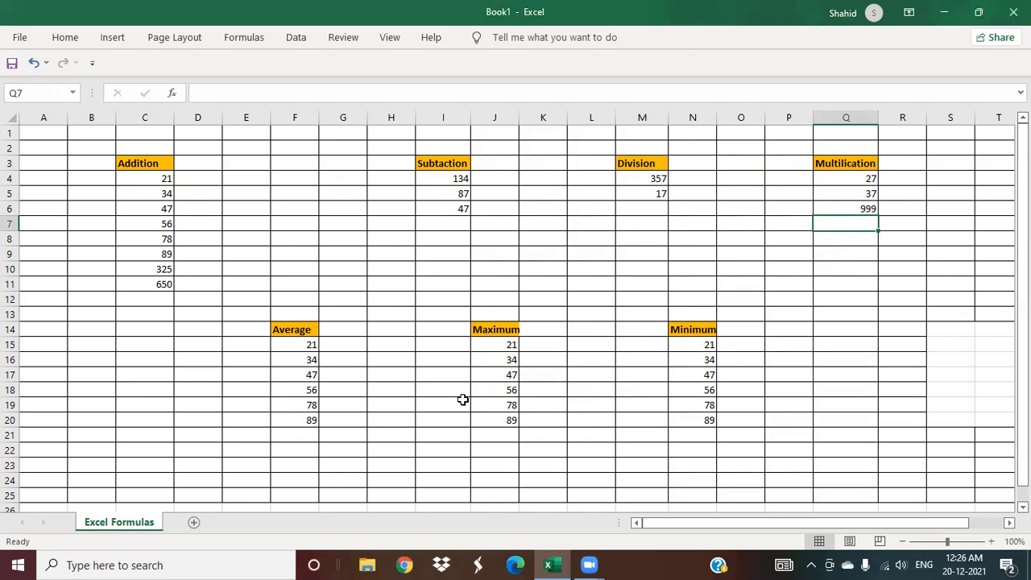
Average the six values under the Average heading in cell F21 with the formula =AVERAGE(F15:F20).
{"action": "left_click", "coordinate": [295, 340]}
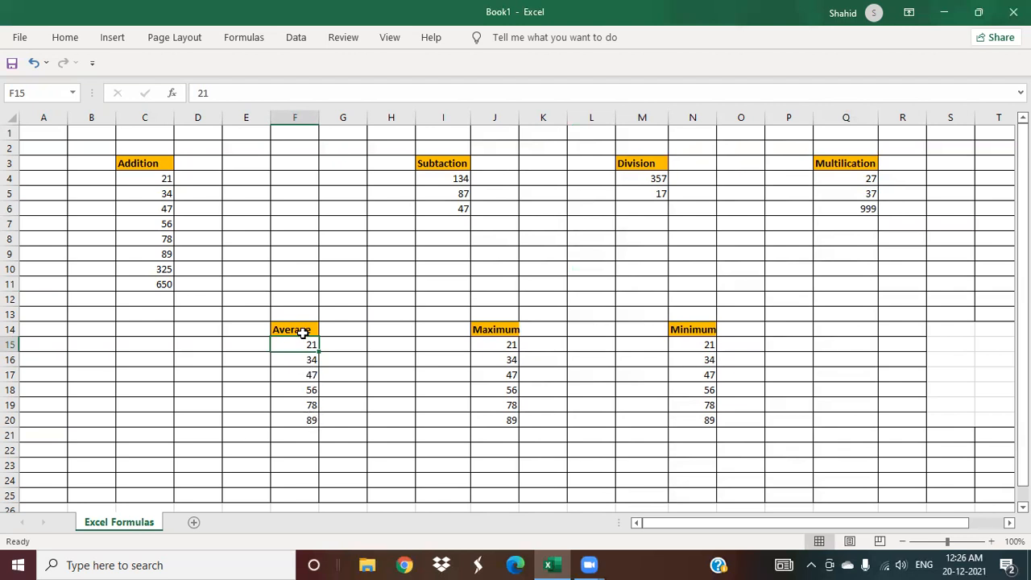
{"action": "left_click", "coordinate": [294, 436]}
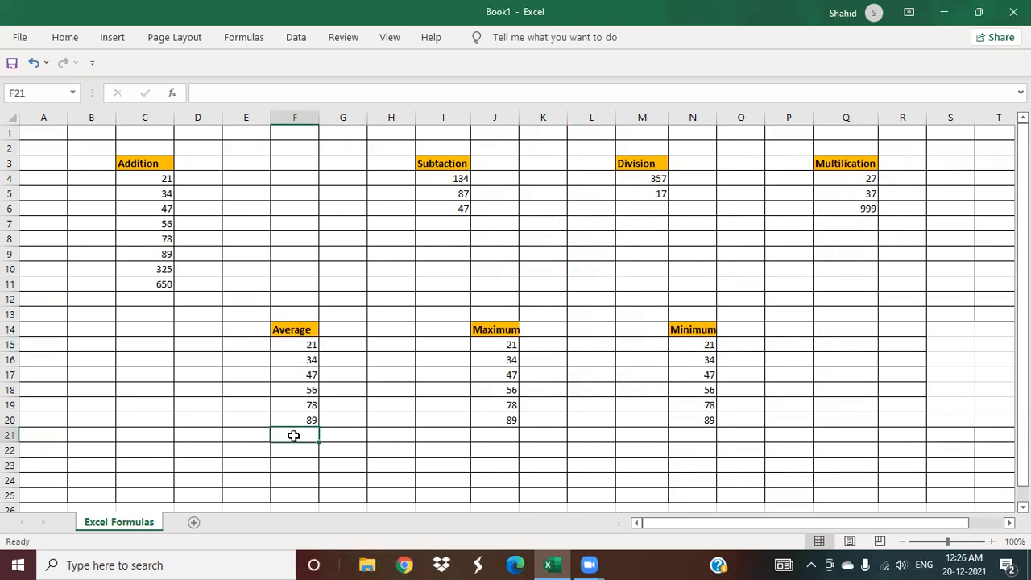
{"action": "type", "text": "="}
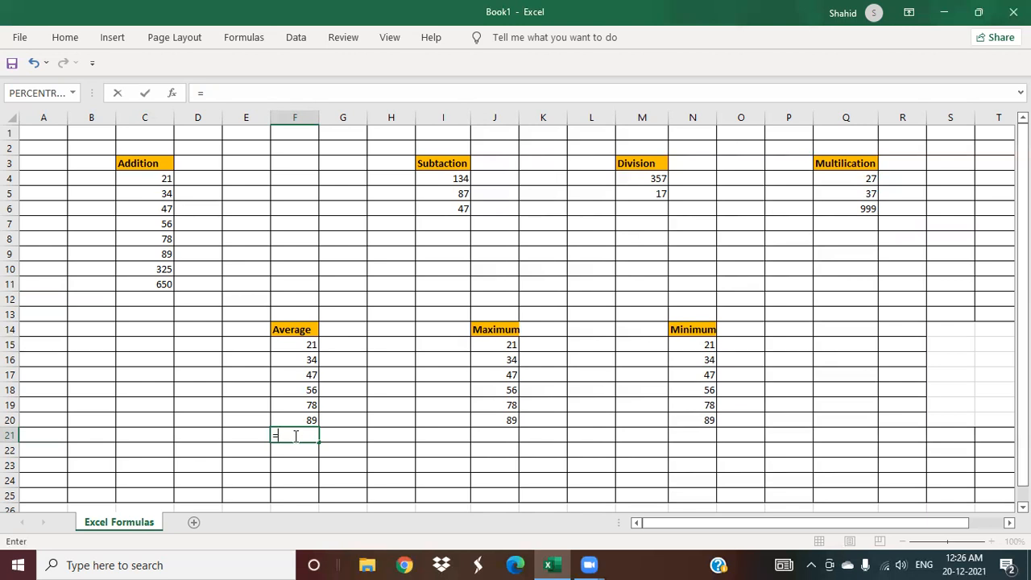
{"action": "type", "text": "avera"}
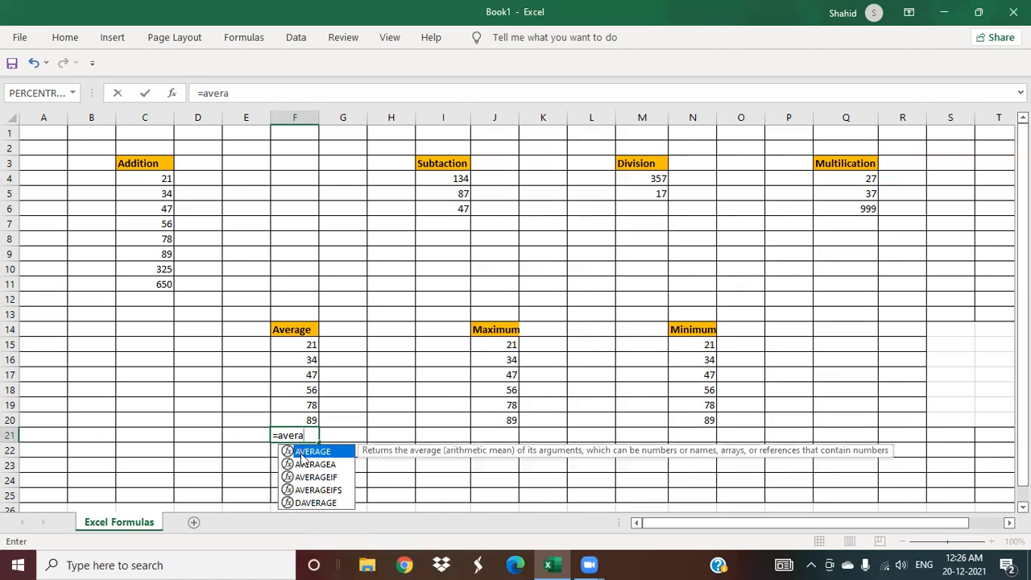
{"action": "double_click", "coordinate": [311, 452]}
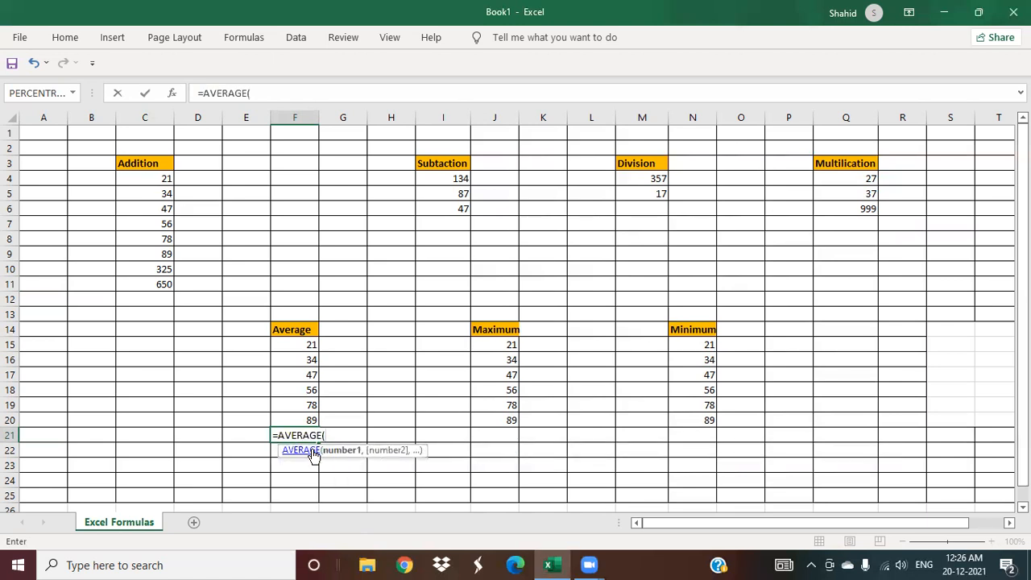
{"action": "left_click", "coordinate": [303, 344]}
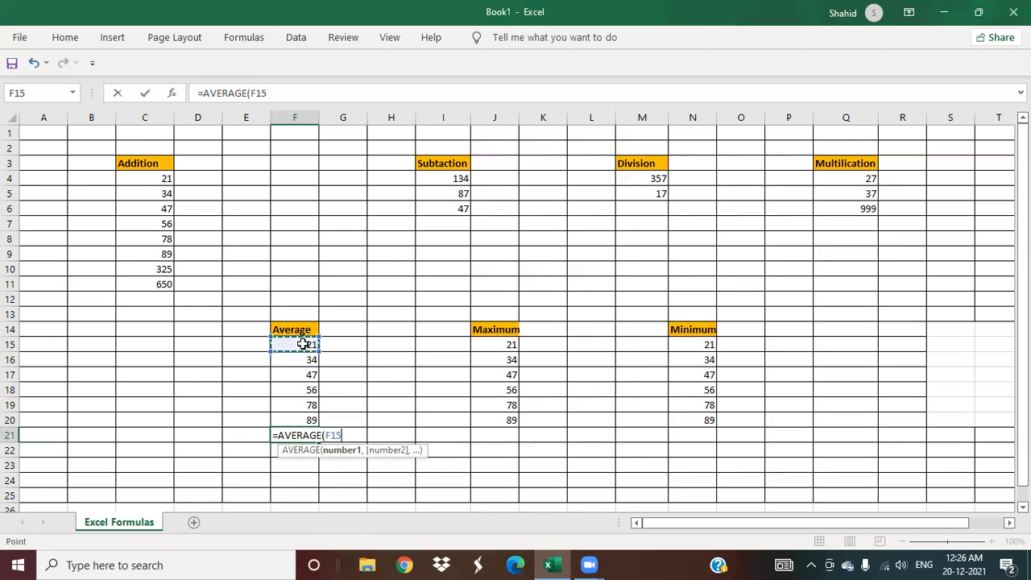
{"action": "key", "text": "shift+Down"}
{"action": "key", "text": "shift+Down"}
{"action": "key", "text": "shift+Down"}
{"action": "key", "text": "shift+Down"}
{"action": "key", "text": "shift+Down"}
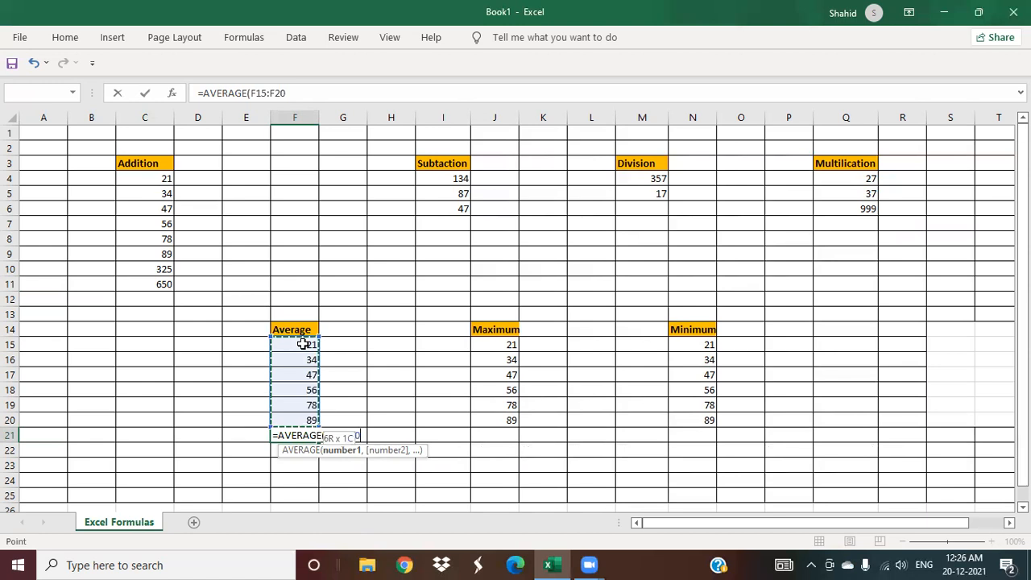
{"action": "left_click", "coordinate": [310, 435]}
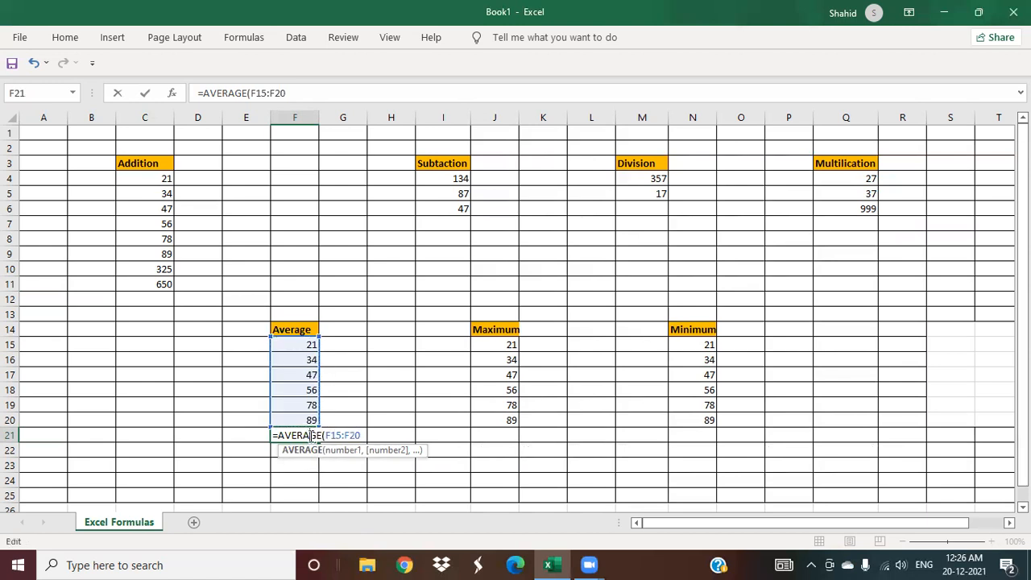
{"action": "key", "text": "Return"}
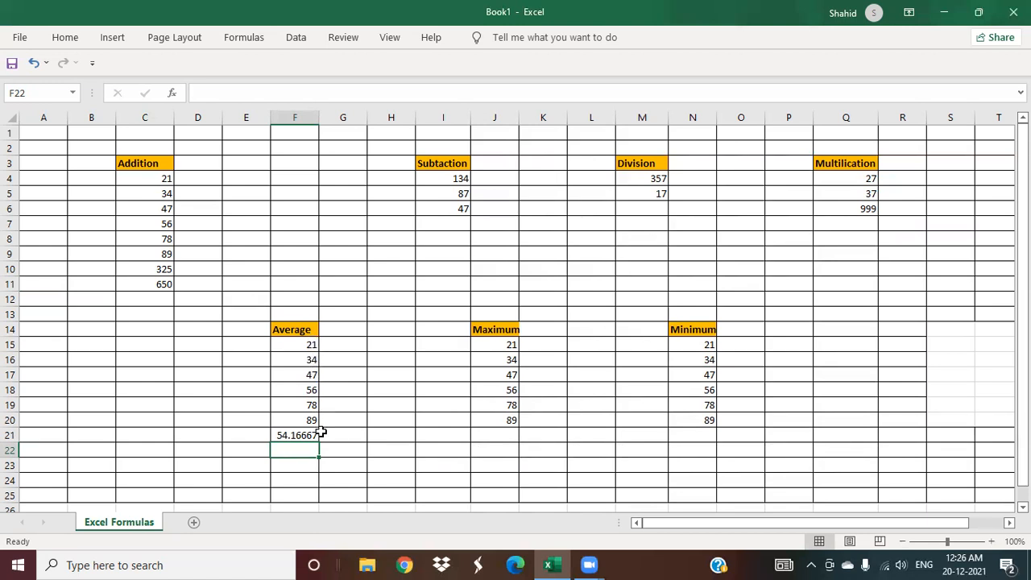
Find the largest value under the Maximum heading in cell J21 with the formula =MAX(J15:J20).
{"action": "left_click", "coordinate": [513, 346]}
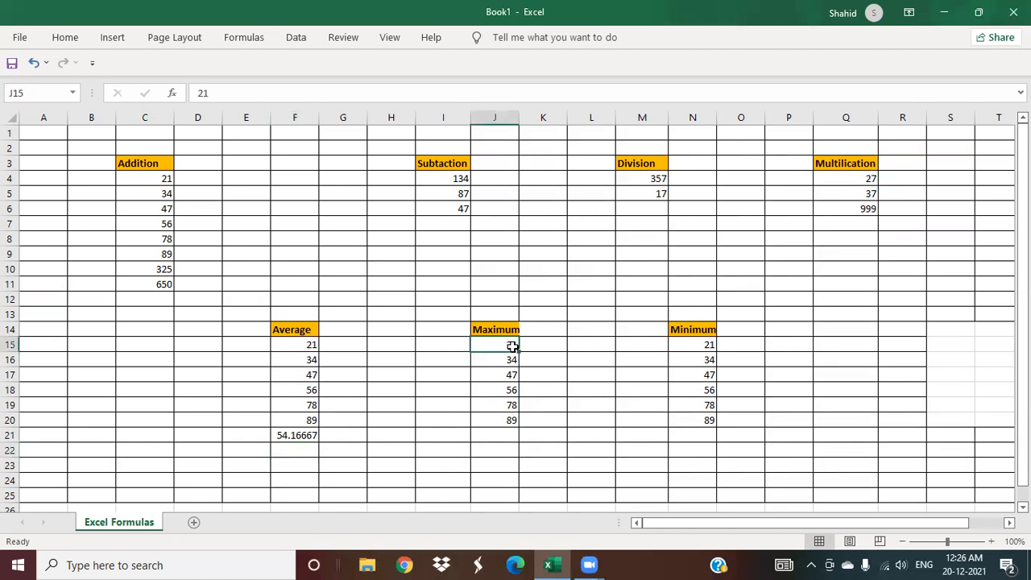
{"action": "left_click", "coordinate": [493, 437]}
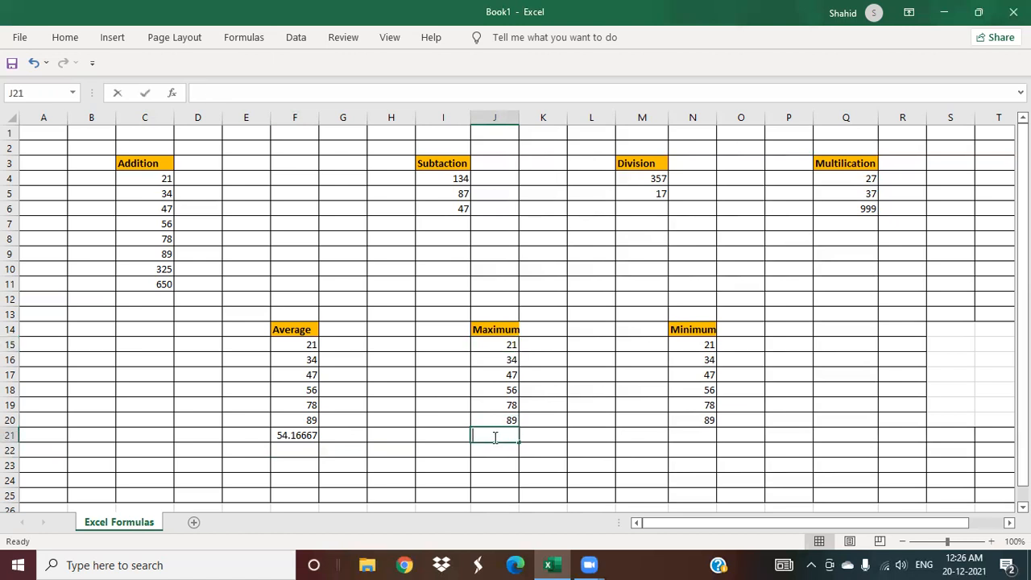
{"action": "type", "text": "=max"}
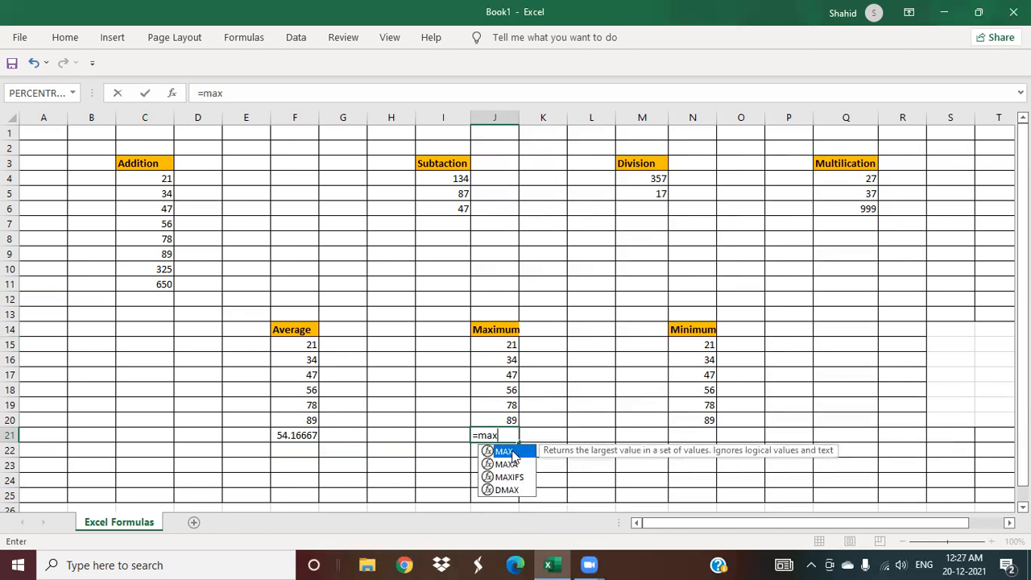
{"action": "double_click", "coordinate": [508, 451]}
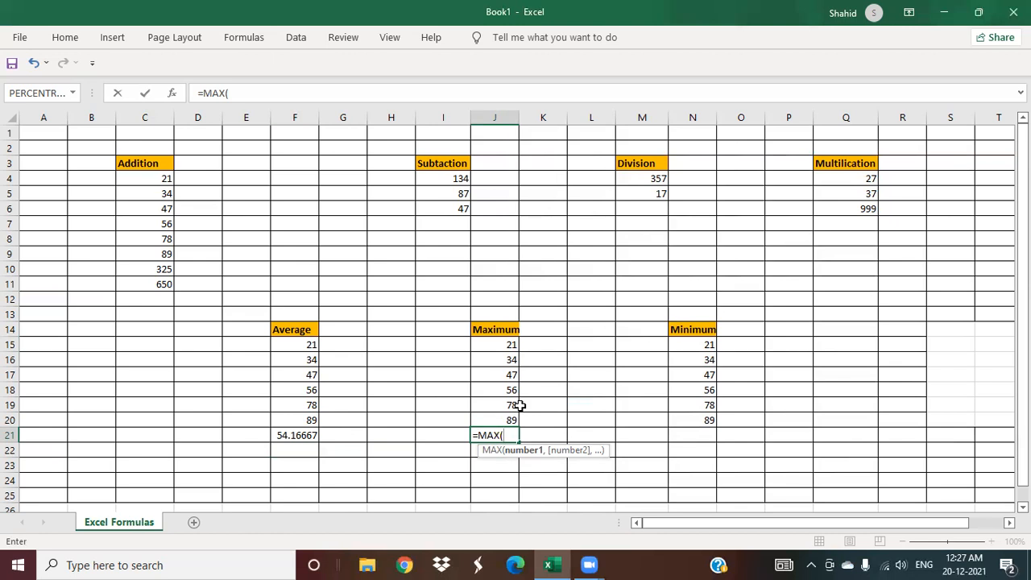
{"action": "type", "text": "j15:"}
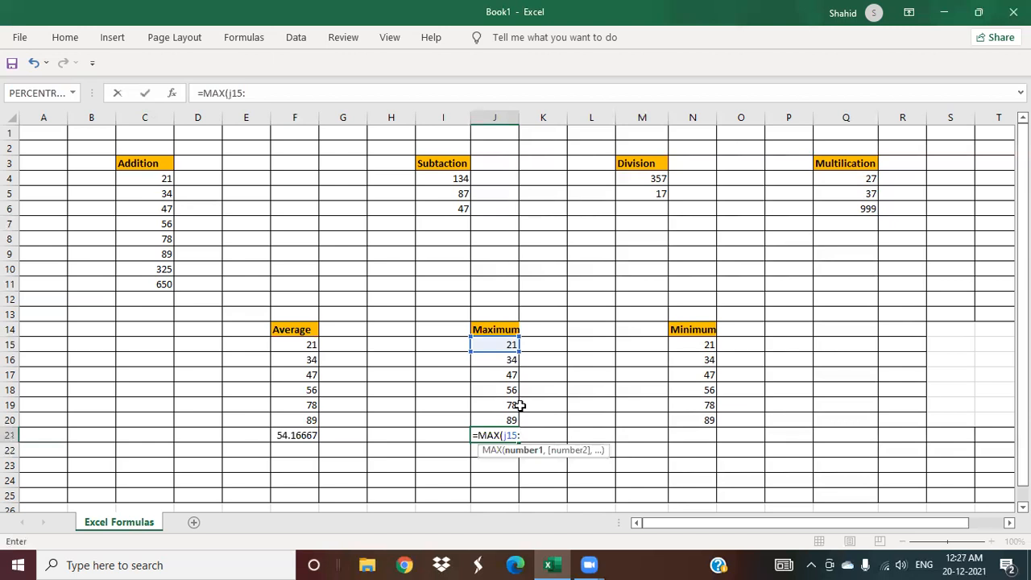
{"action": "type", "text": "j20"}
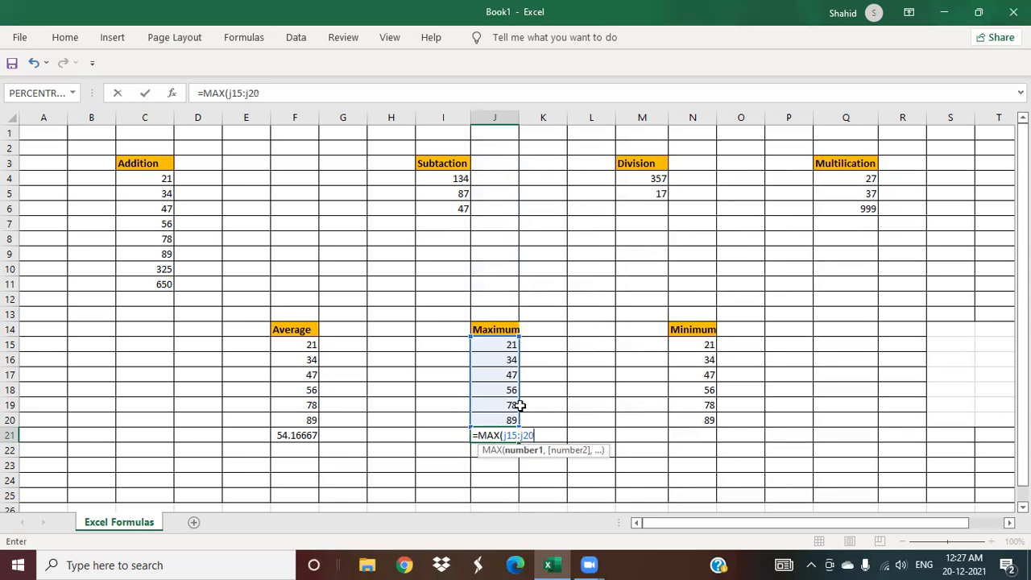
{"action": "type", "text": ")"}
{"action": "key", "text": "Return"}
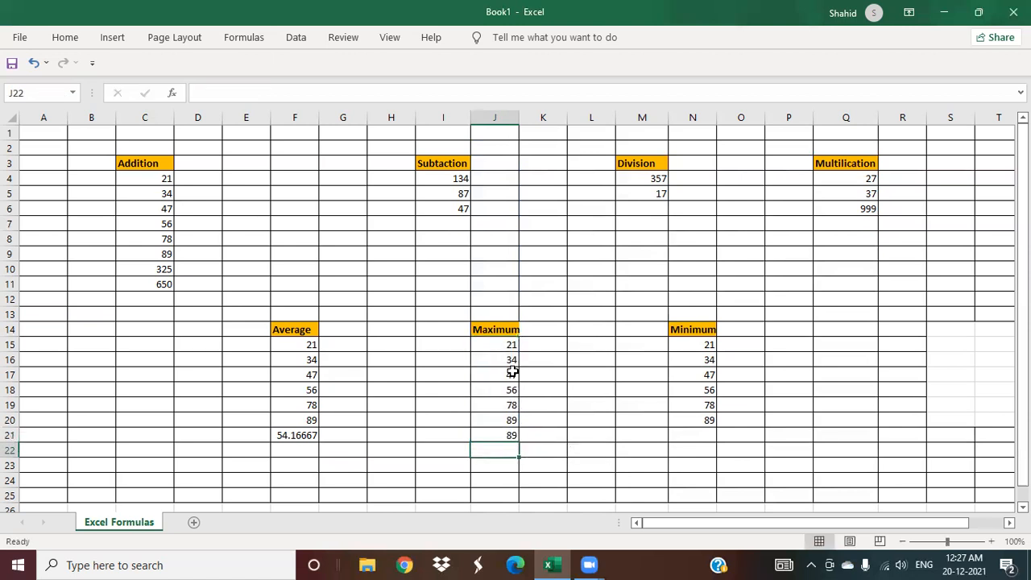
Replace the formula in cell J21 under the Maximum heading with =AVERAGE(J15:J20).
{"action": "left_click", "coordinate": [513, 437]}
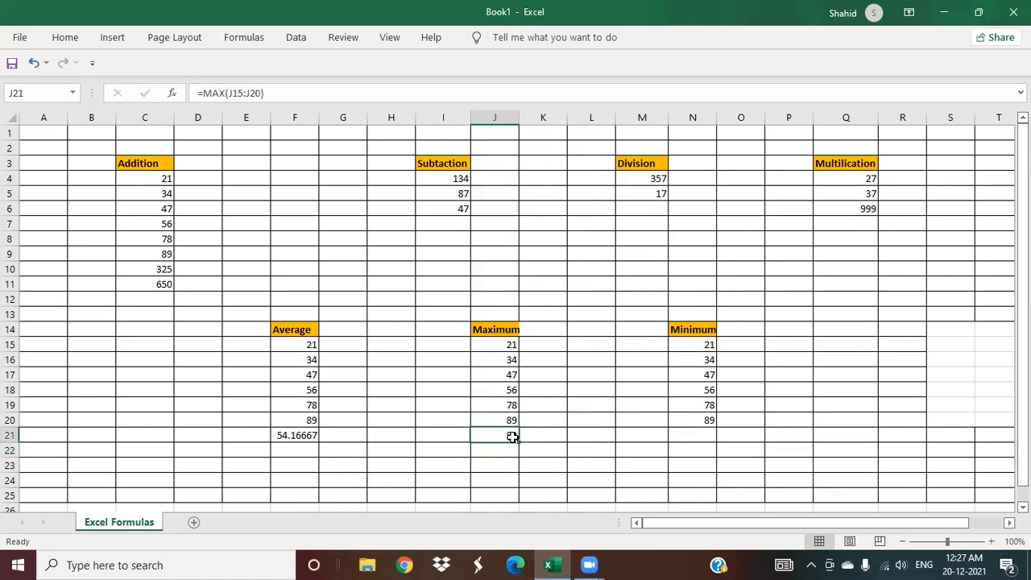
{"action": "double_click", "coordinate": [514, 437]}
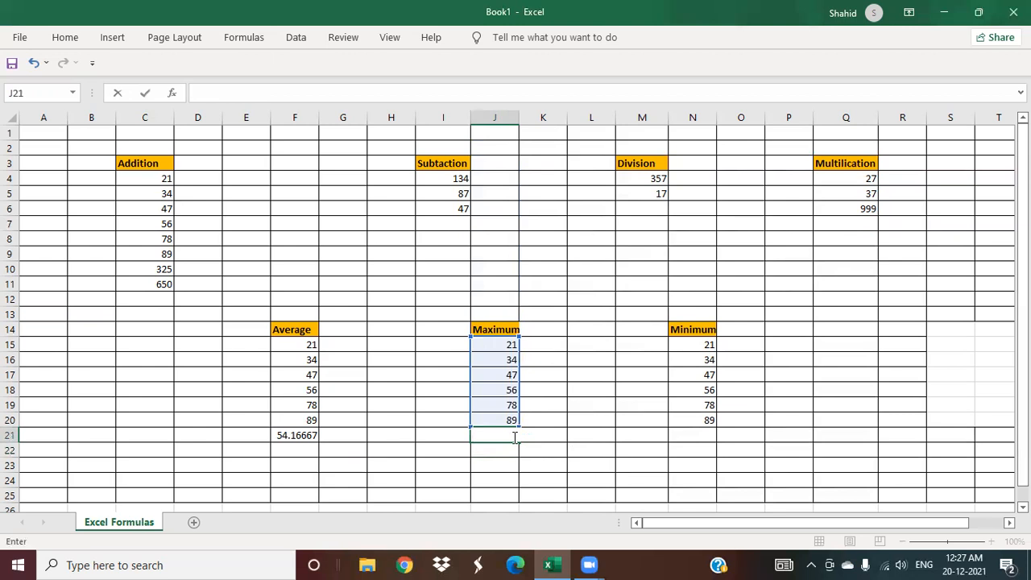
{"action": "type", "text": "="}
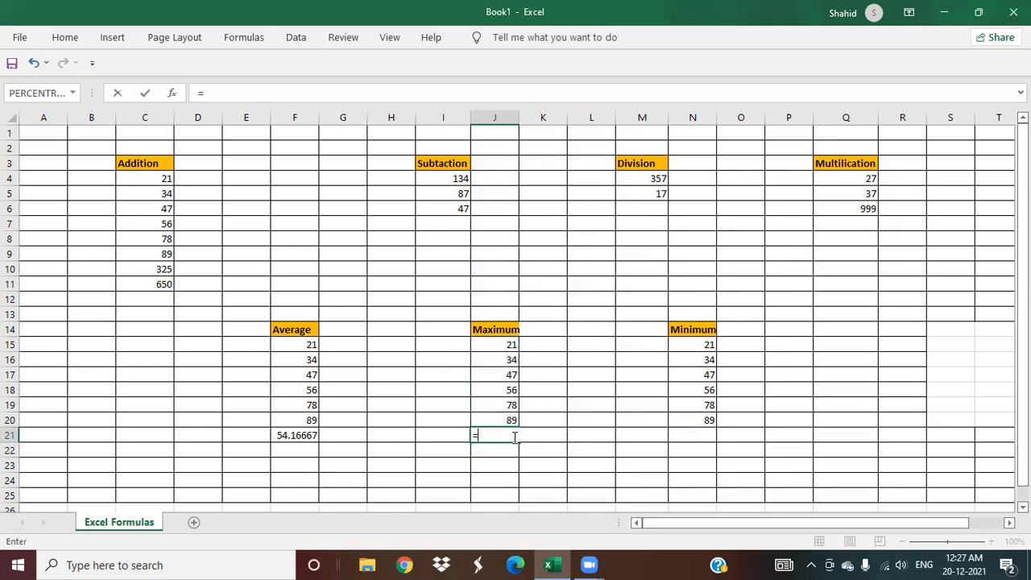
{"action": "type", "text": "averag"}
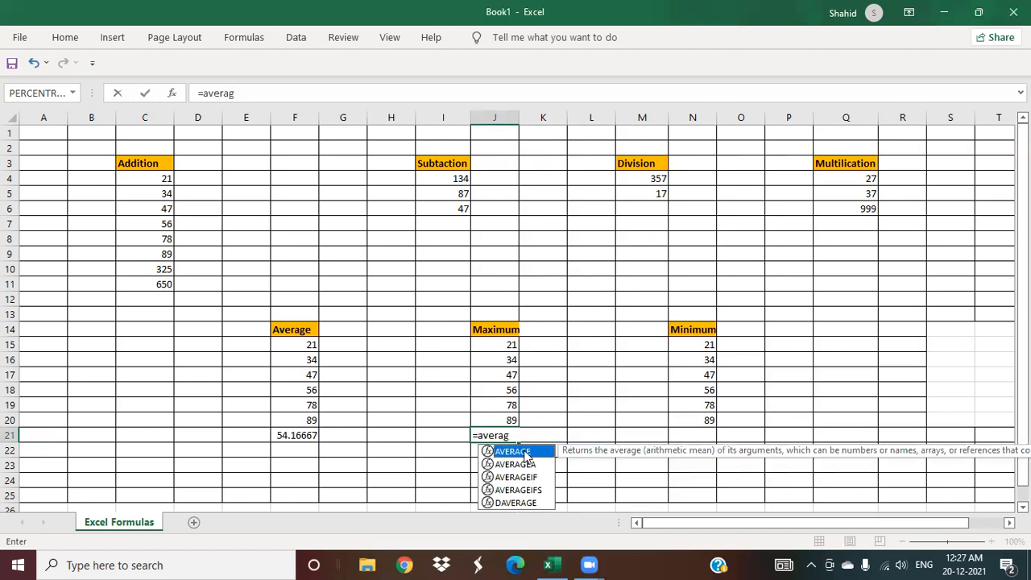
{"action": "double_click", "coordinate": [525, 456]}
{"action": "left_click_drag", "start_coordinate": [501, 346], "coordinate": [533, 420]}
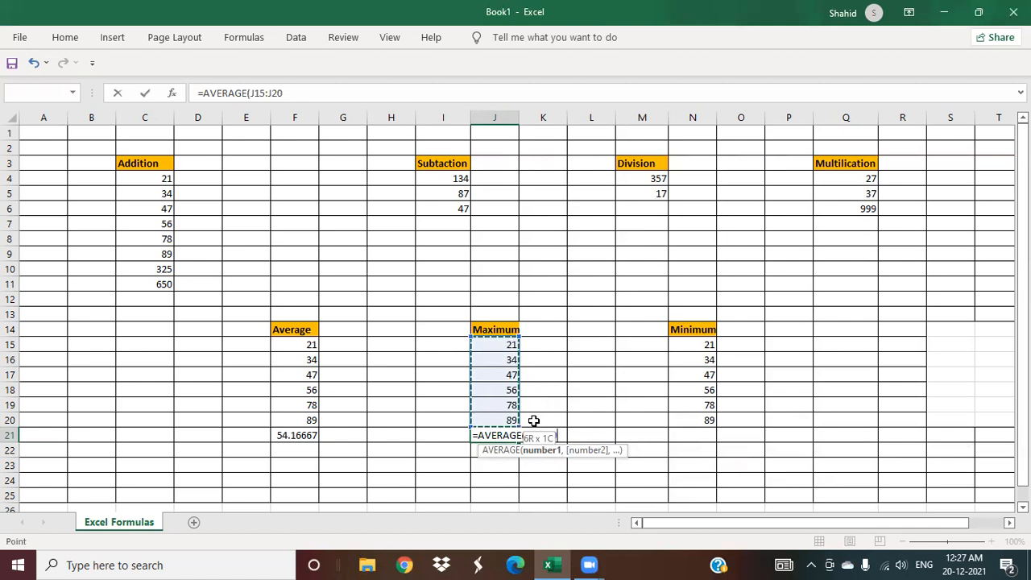
{"action": "left_click", "coordinate": [514, 436]}
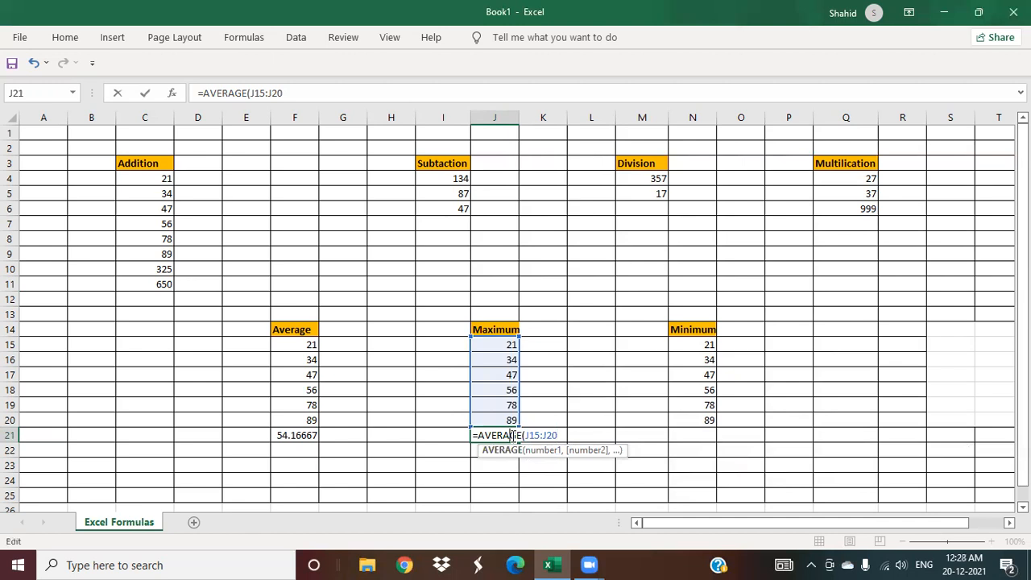
{"action": "key", "text": "Return"}
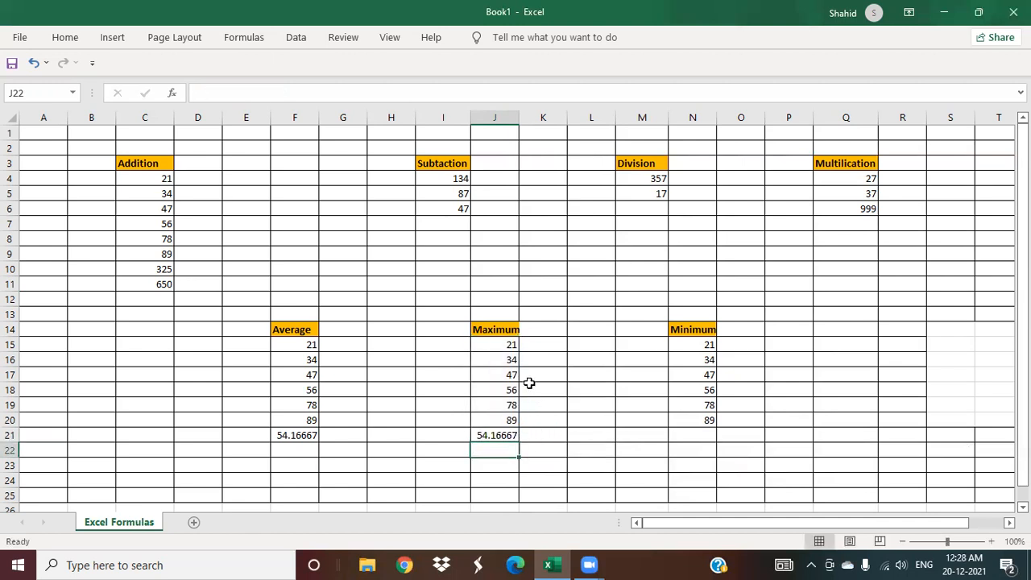
Replace the average in cell J21 with the largest value of the Maximum list, using the formula =MAXA(J15:J20).
{"action": "left_click", "coordinate": [509, 435]}
{"action": "key", "text": "BackSpace"}
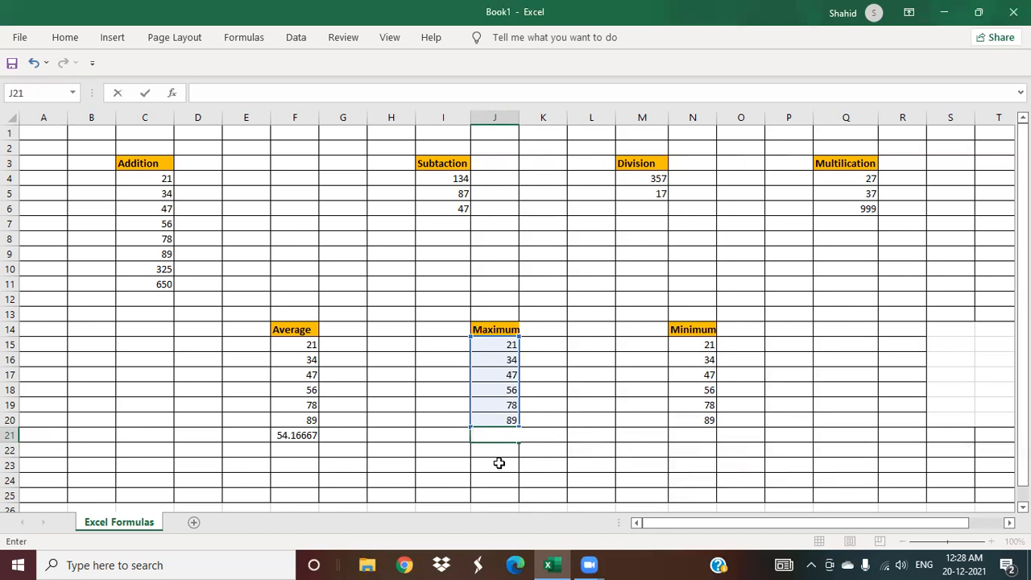
{"action": "type", "text": "=max"}
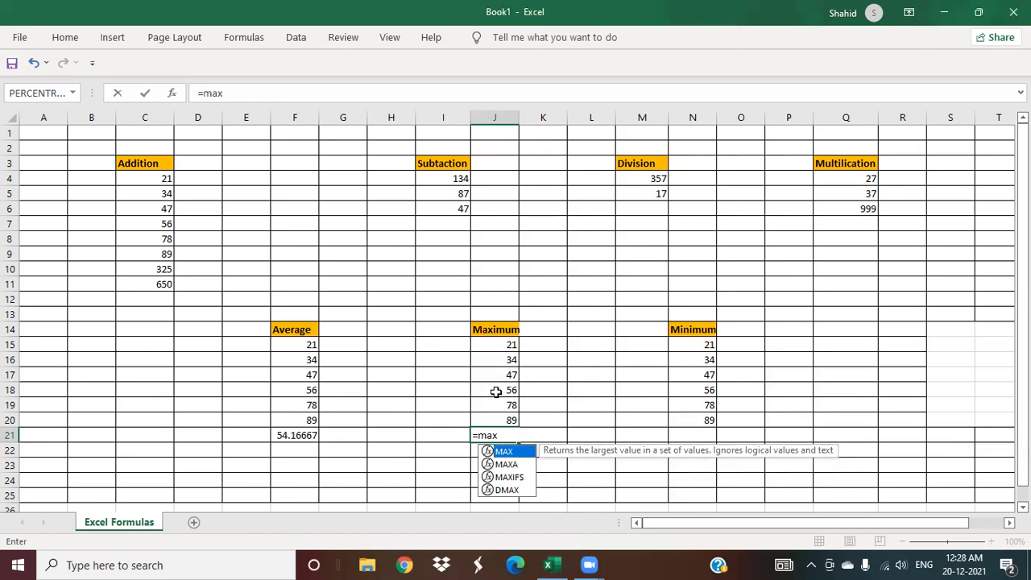
{"action": "double_click", "coordinate": [509, 464]}
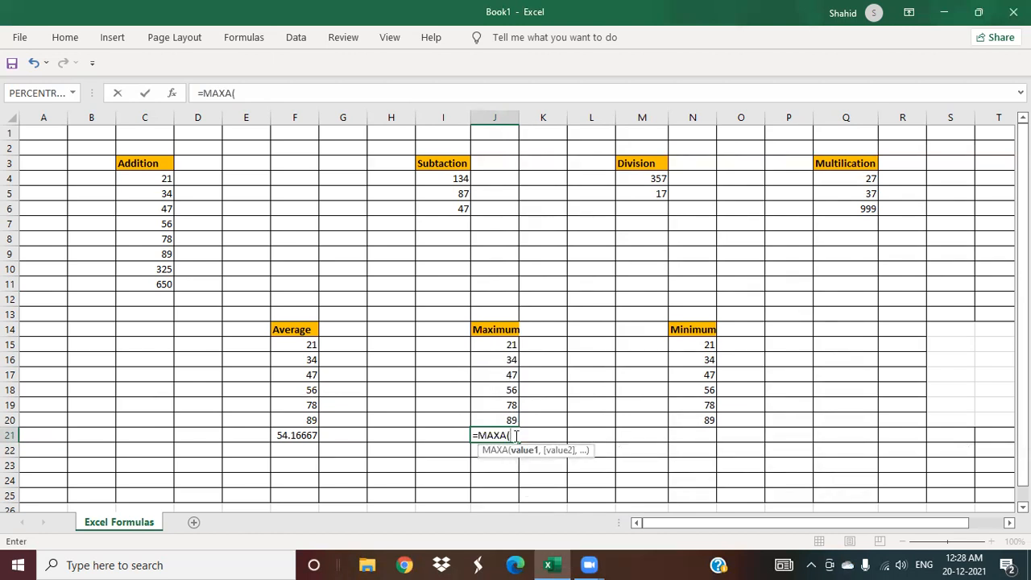
{"action": "left_click", "coordinate": [504, 343]}
{"action": "key", "text": "shift+Down"}
{"action": "key", "text": "shift+Down"}
{"action": "key", "text": "shift+Down"}
{"action": "key", "text": "shift+Down"}
{"action": "key", "text": "shift+Down"}
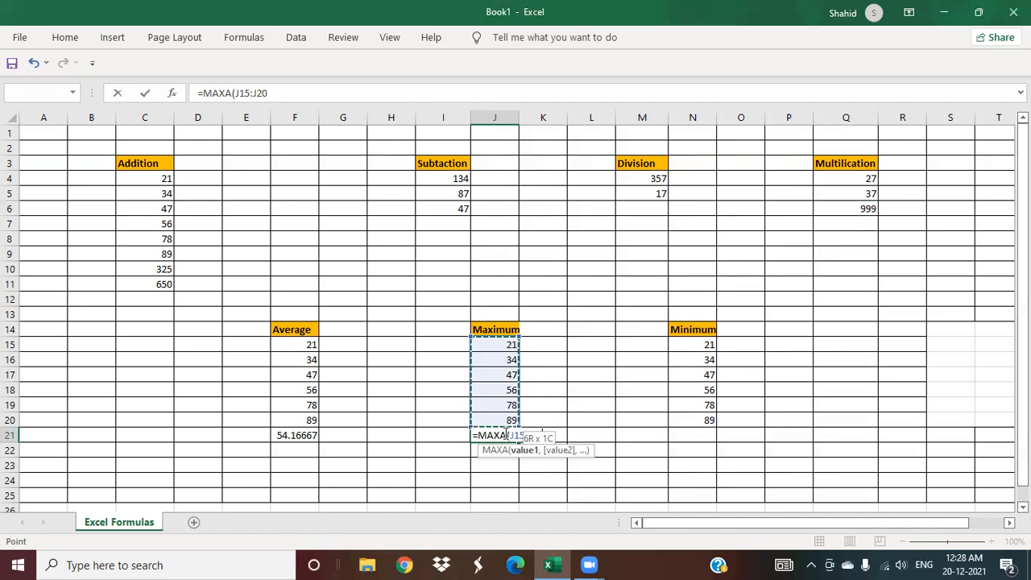
{"action": "key", "text": "Return"}
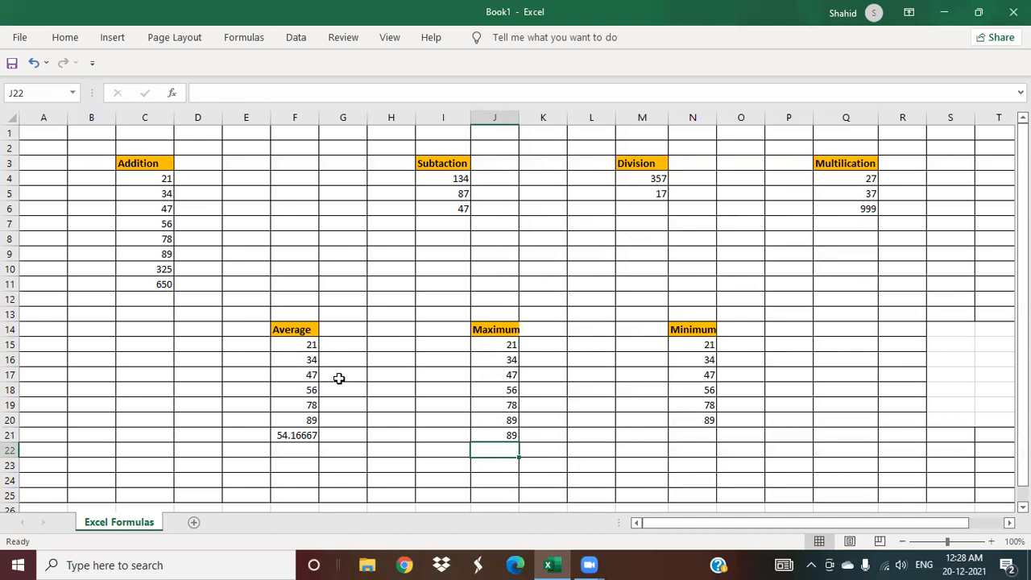
Find the smallest value under the Minimum heading in cell N21 with the formula =MIN(N15:N20).
{"action": "left_click", "coordinate": [710, 344]}
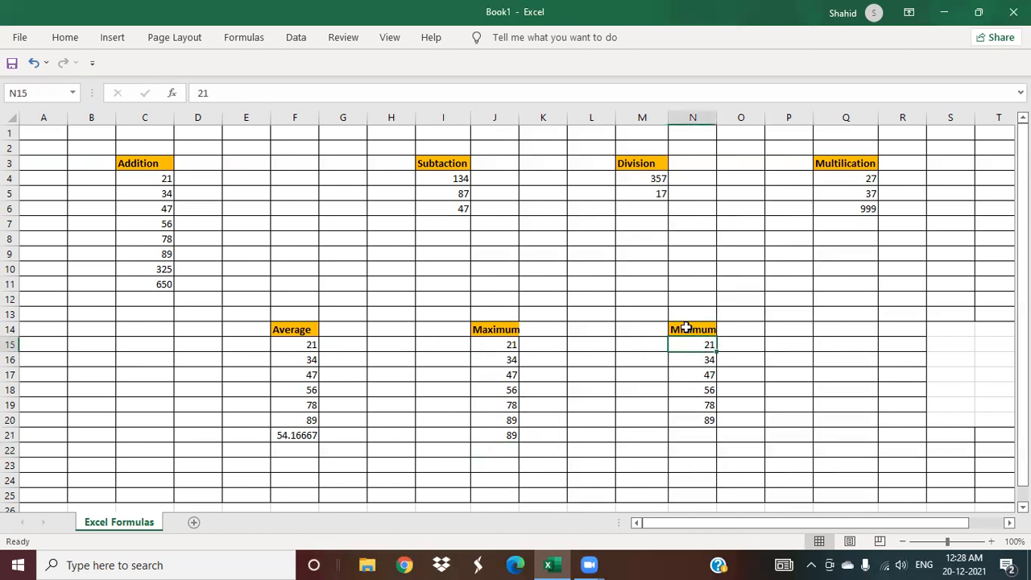
{"action": "left_click", "coordinate": [692, 440]}
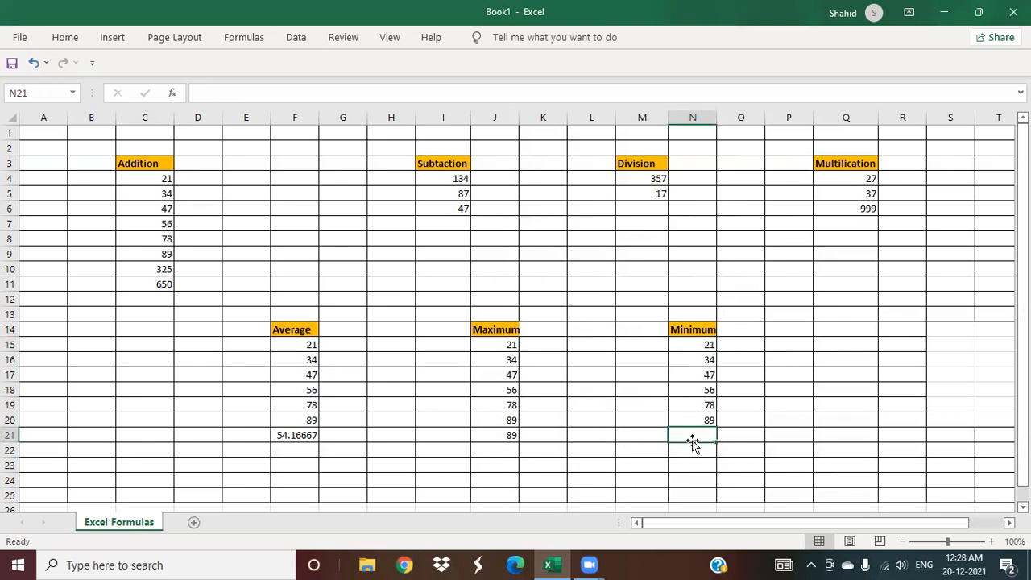
{"action": "type", "text": "="}
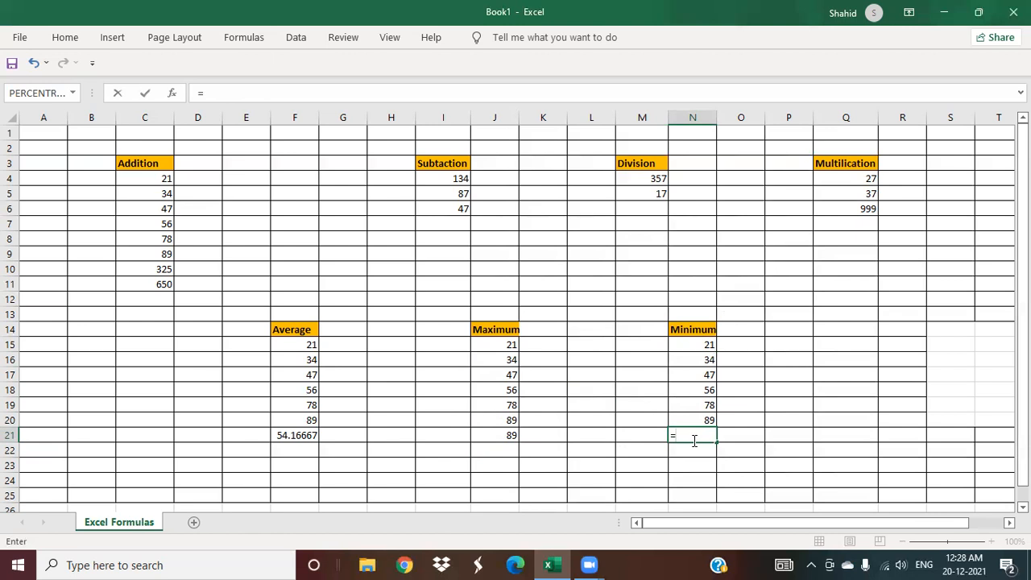
{"action": "type", "text": "min"}
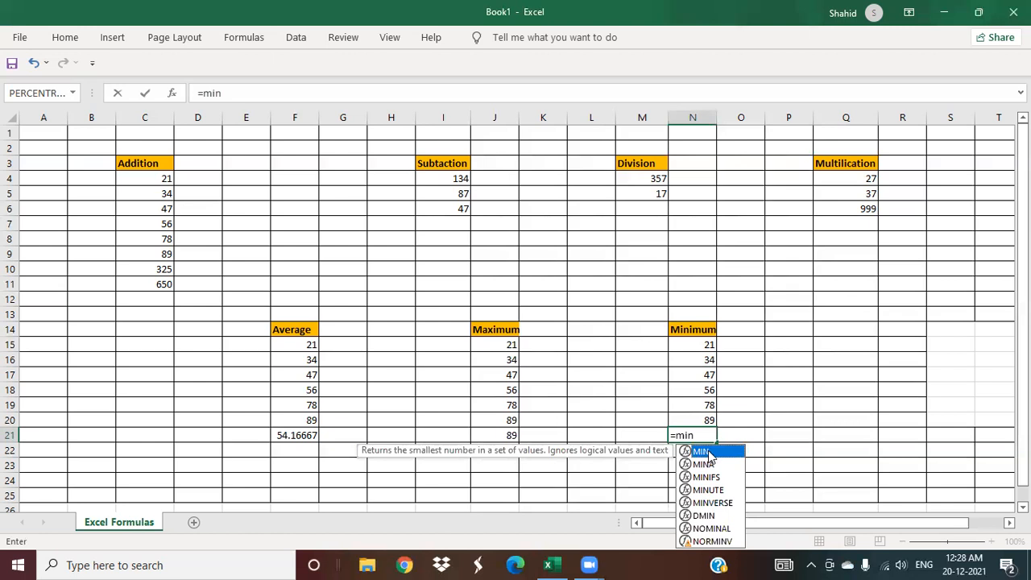
{"action": "double_click", "coordinate": [701, 452]}
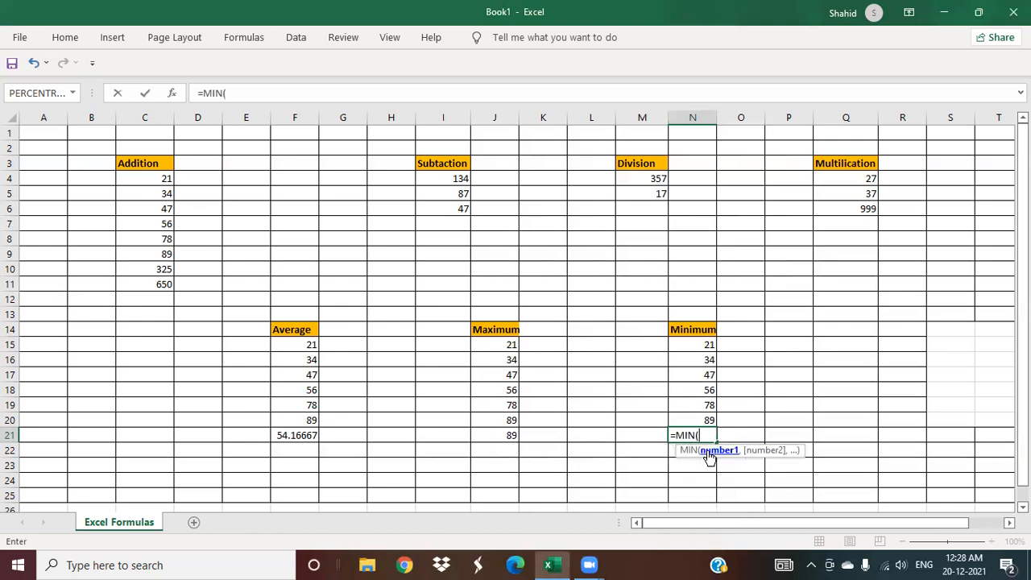
{"action": "left_click_drag", "start_coordinate": [707, 346], "coordinate": [707, 360]}
{"action": "key", "text": "shift+Down"}
{"action": "key", "text": "shift+Down"}
{"action": "key", "text": "shift+Down"}
{"action": "key", "text": "shift+Down"}
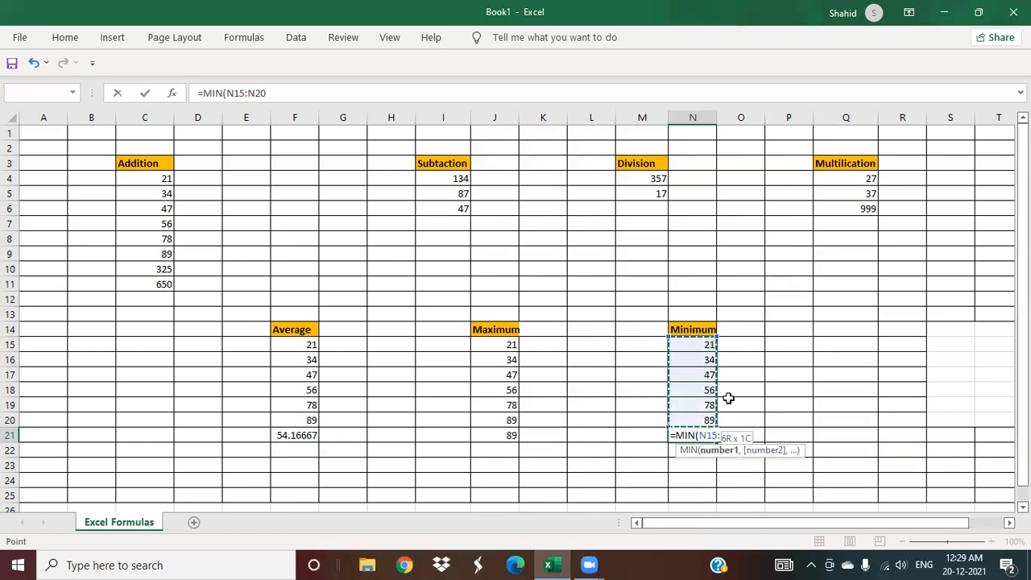
{"action": "left_click", "coordinate": [712, 436]}
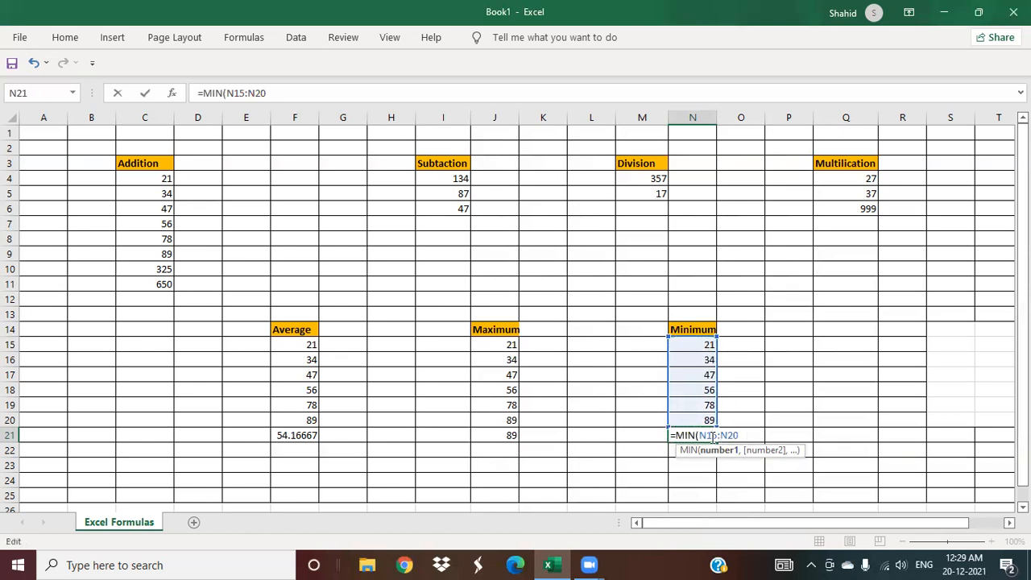
{"action": "key", "text": "Return"}
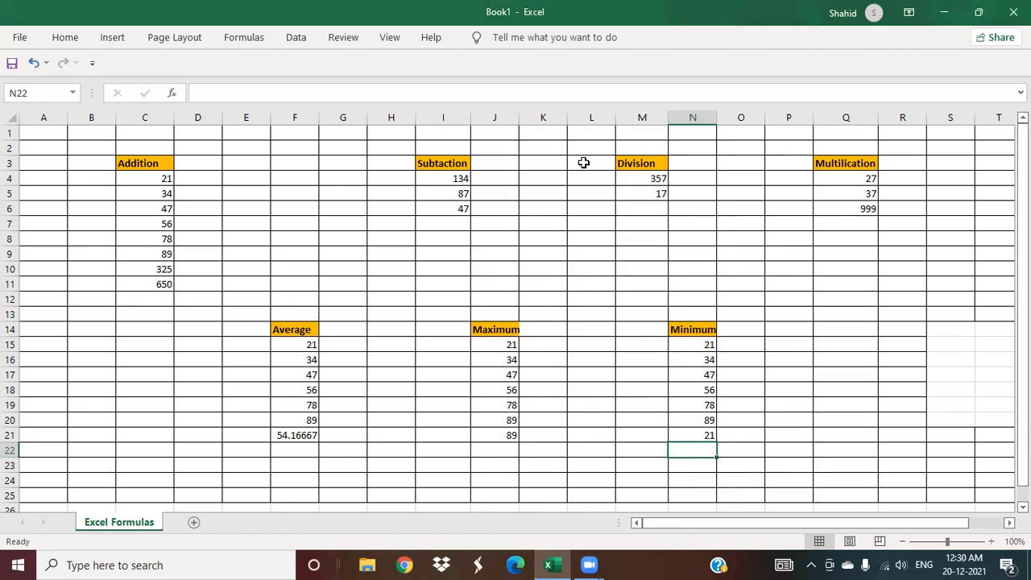
{"action": "left_click", "coordinate": [597, 27]}
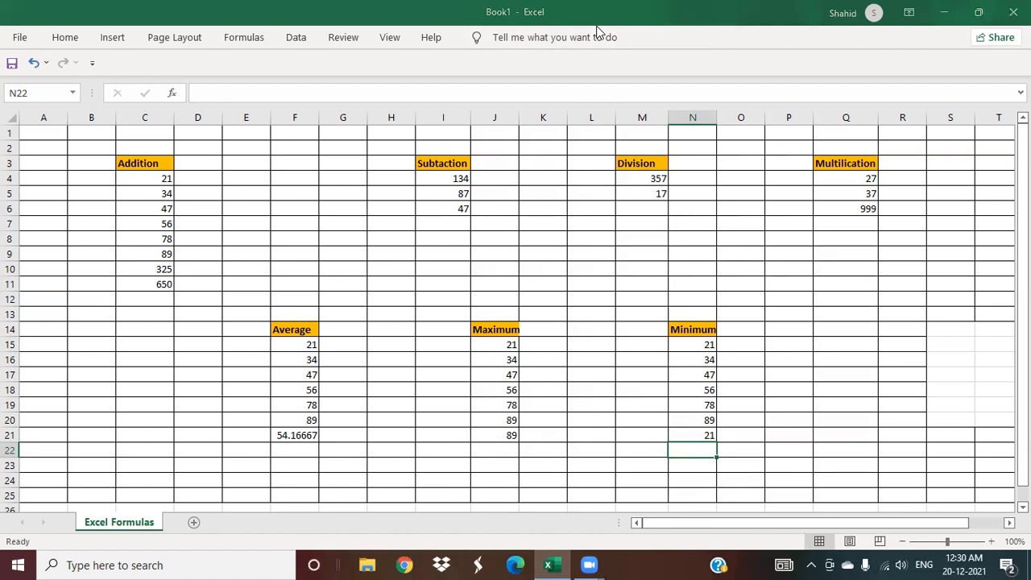